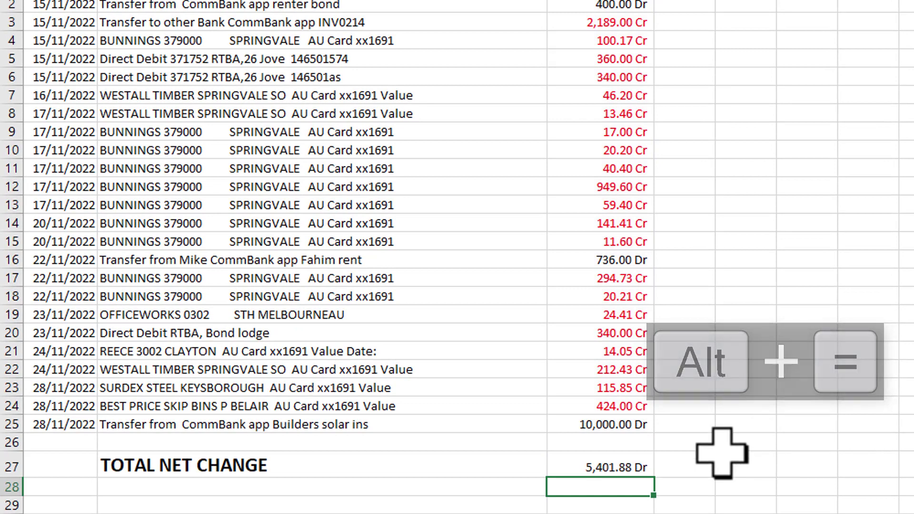
Examine the TOTAL NET CHANGE amount and the bank transactions listed above it.
click(595, 470)
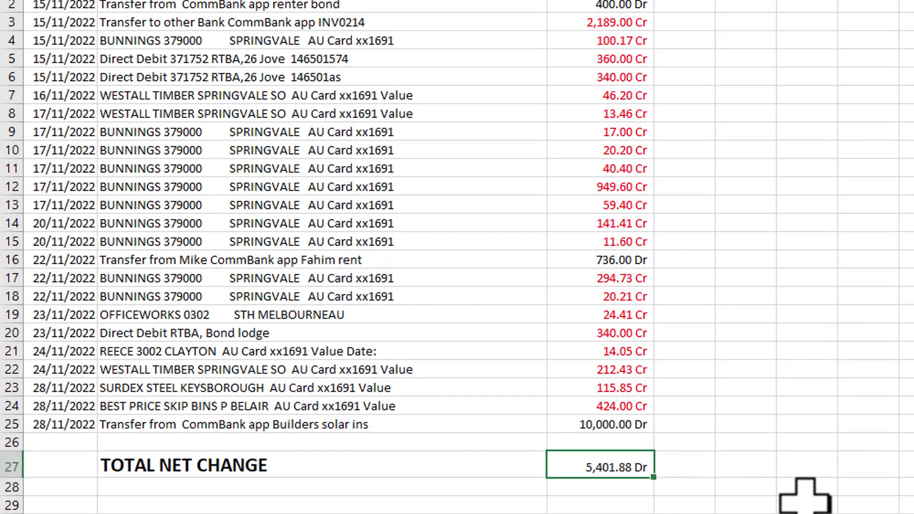
mouse_move(234, 5)
mouse_down()
mouse_move(667, 388)
mouse_move(692, 447)
mouse_up()
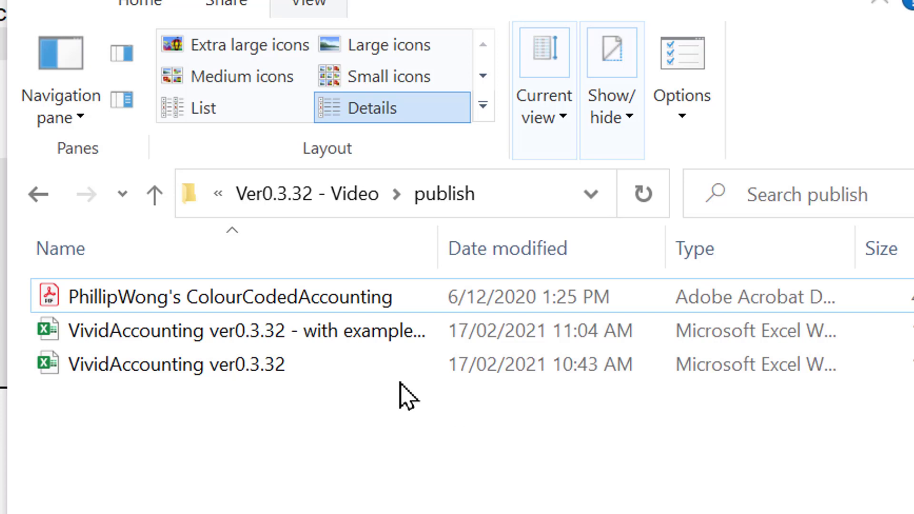
Review the ColourCodedAccounting PDF and the two VividAccounting ver0.3.32 workbooks in the publish folder.
click(213, 299)
shift+click(224, 362)
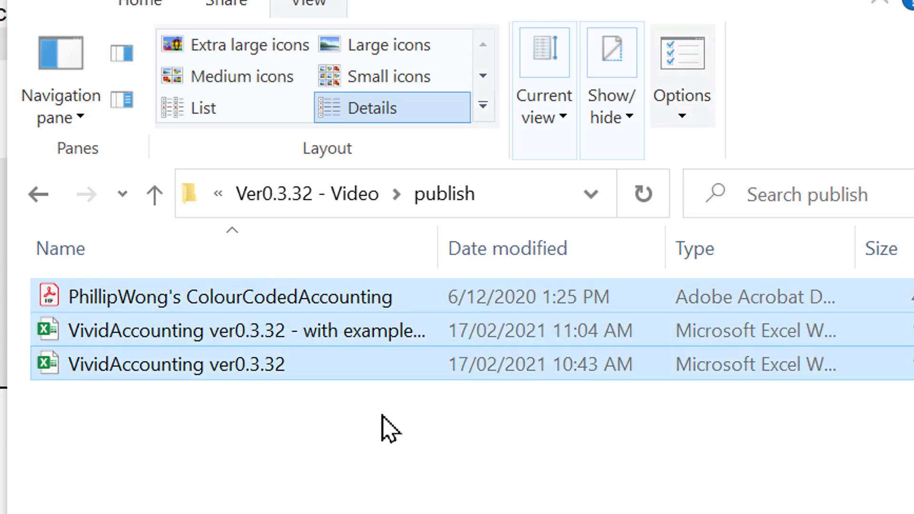
click(224, 307)
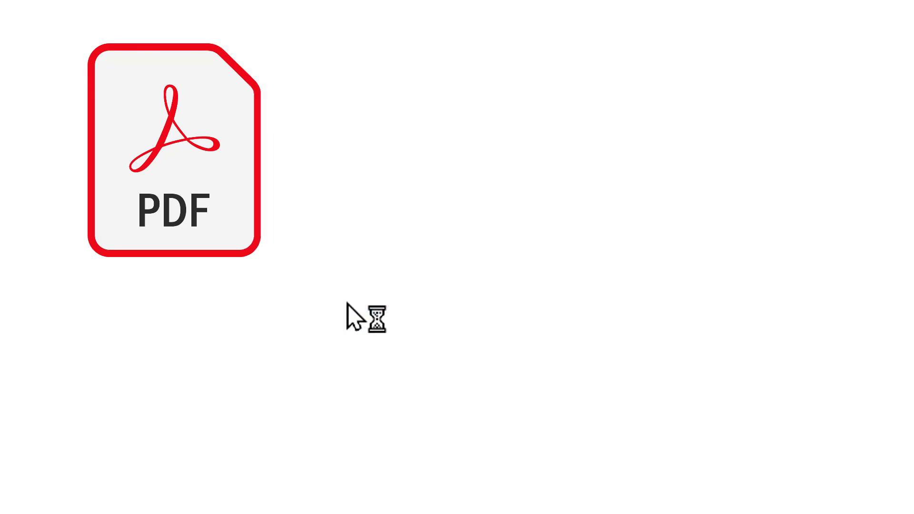
click(243, 333)
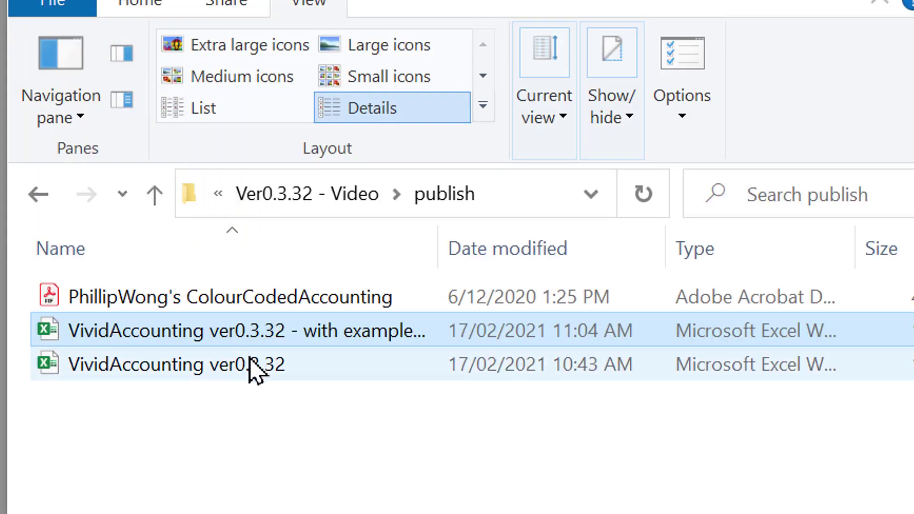
ctrl+click(250, 363)
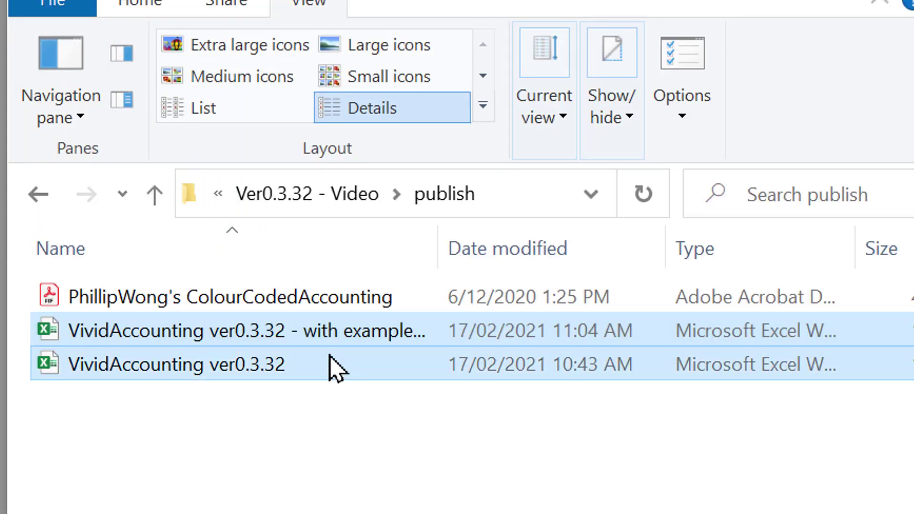
key(ctrl+KP_Add)
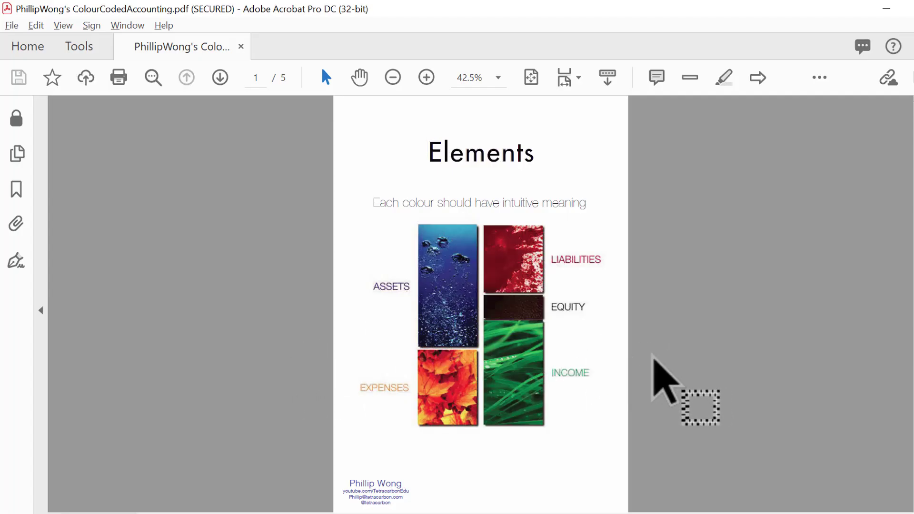
Browse the ColourCodedAccounting PDF from the Elements page to The Basic Process diagram.
scroll(652, 398, down, 10)
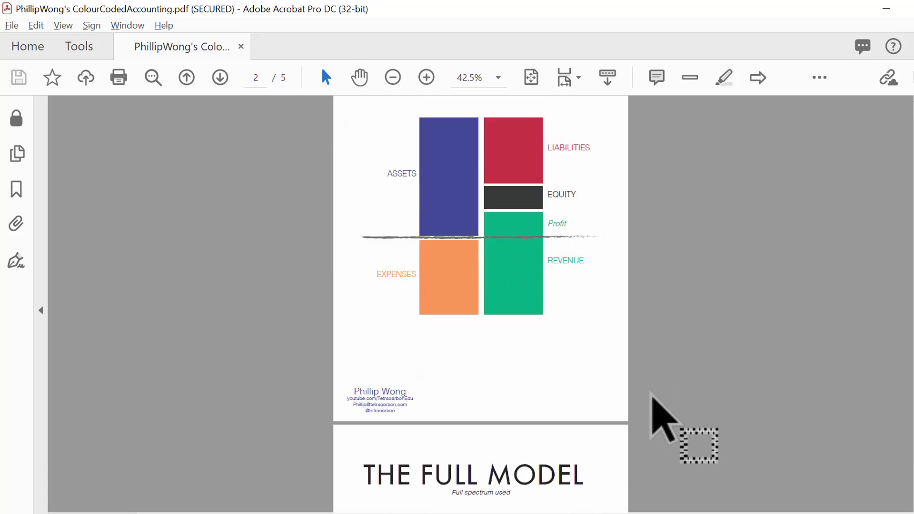
scroll(652, 398, down, 15)
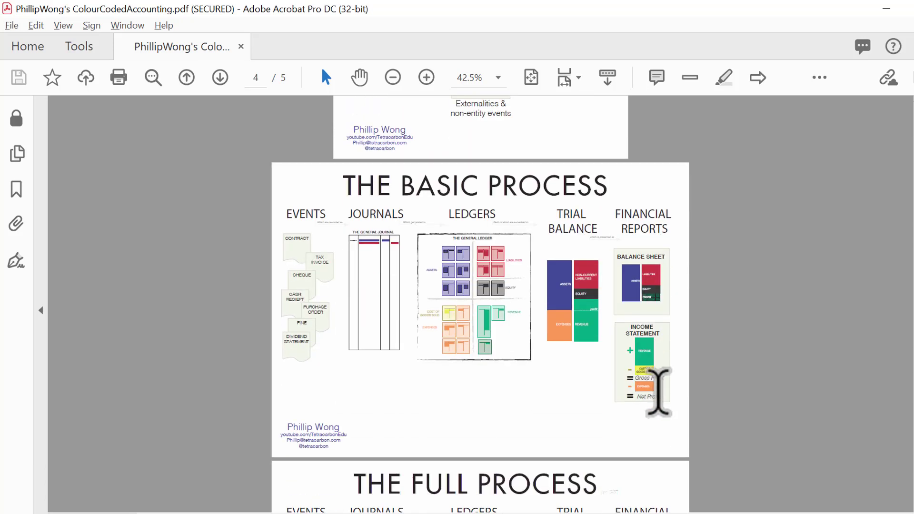
scroll(574, 229, up, 3)
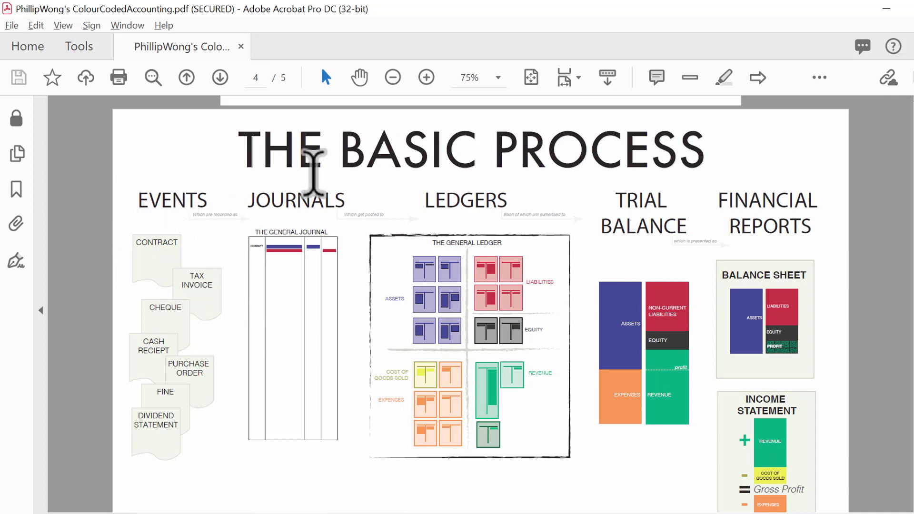
scroll(200, 215, up, 1)
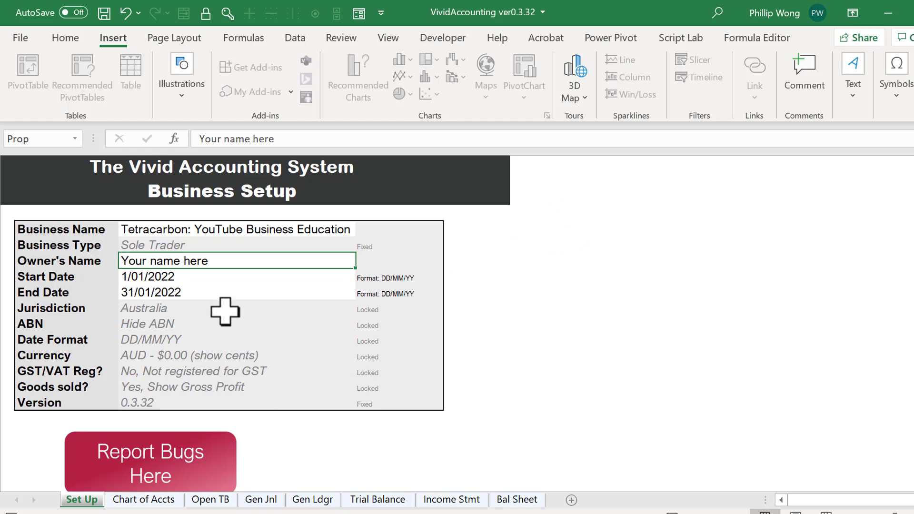
Look over the Business Setup sheet of VividAccounting ver0.3.32, followed by the Chart of Accts, Open TB and Gen Jnl sheets.
scroll(226, 311, down, 2)
scroll(264, 422, up, 2)
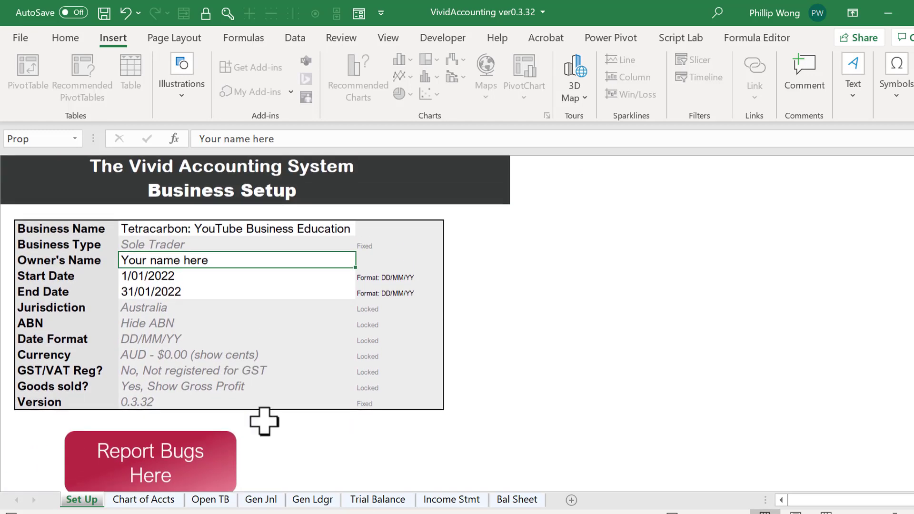
click(153, 499)
click(207, 499)
click(264, 499)
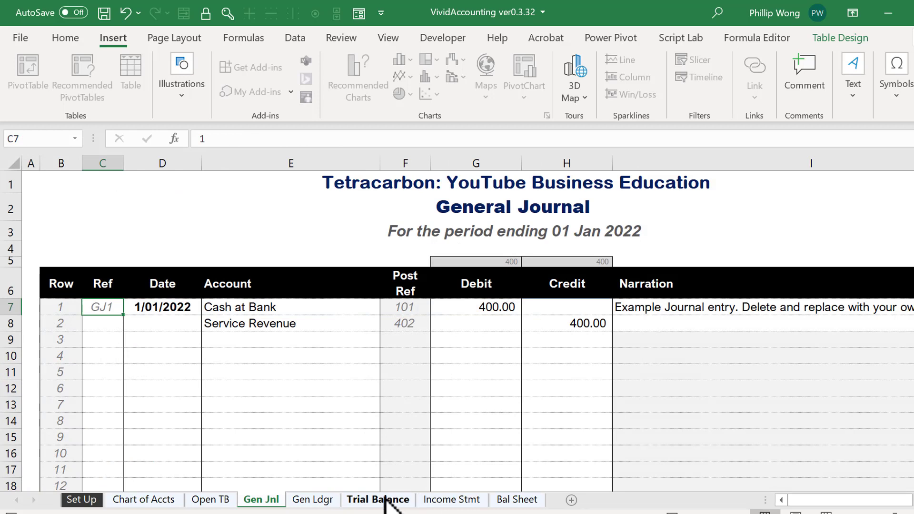
View each sheet in order from Chart of Accts through the journal, ledger and trial balance to Income Stmt and Bal Sheet.
click(164, 505)
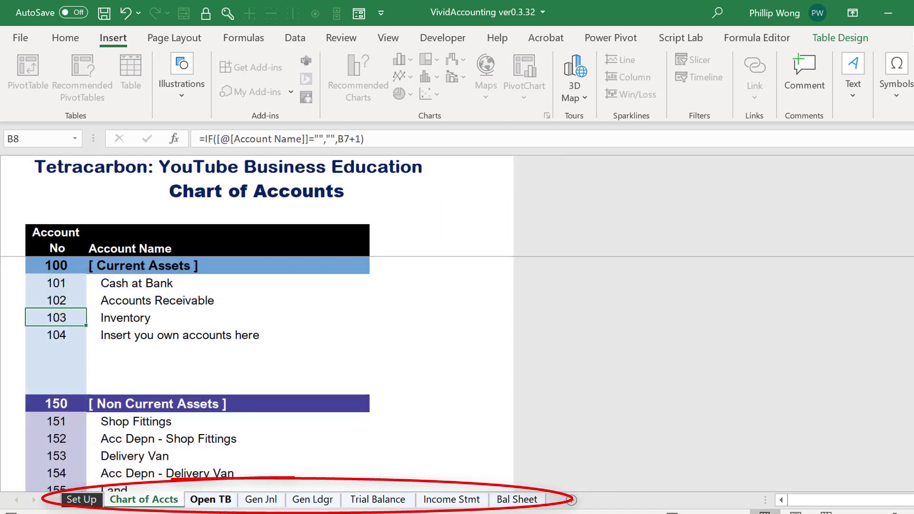
click(224, 508)
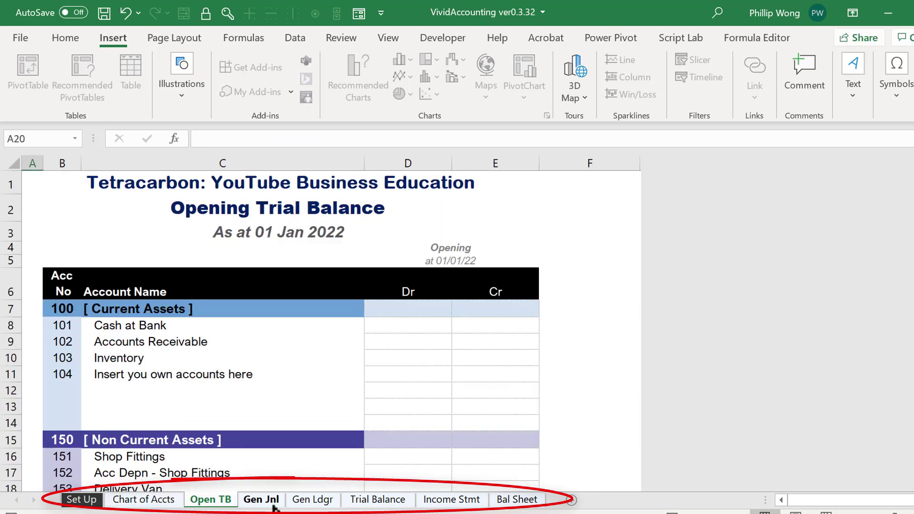
click(273, 505)
click(313, 506)
click(386, 505)
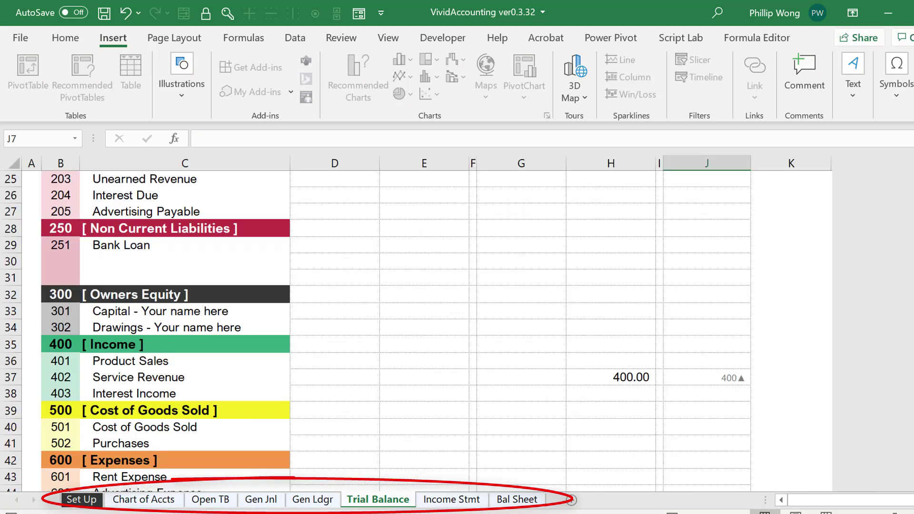
click(469, 506)
click(517, 505)
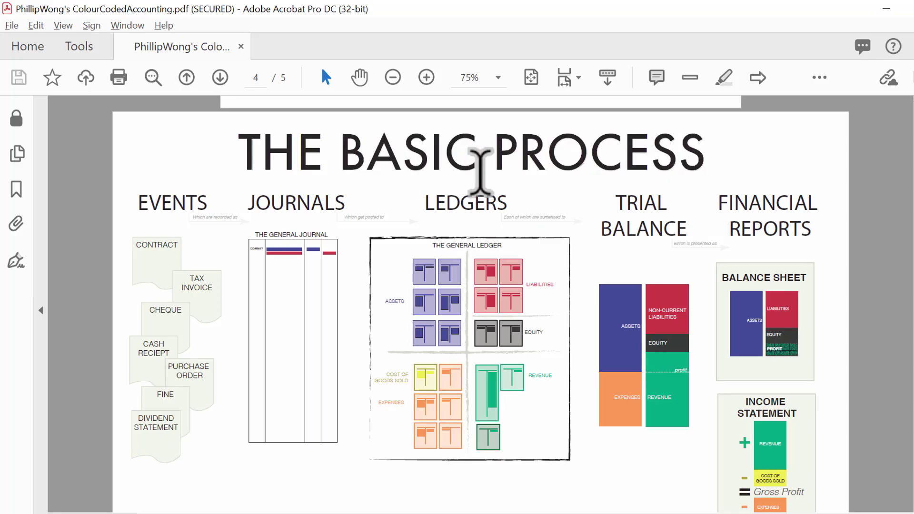
Switch from the PDF back to the VividAccounting workbook in Excel and go from the Bal Sheet to the Set Up sheet.
key(alt+Tab)
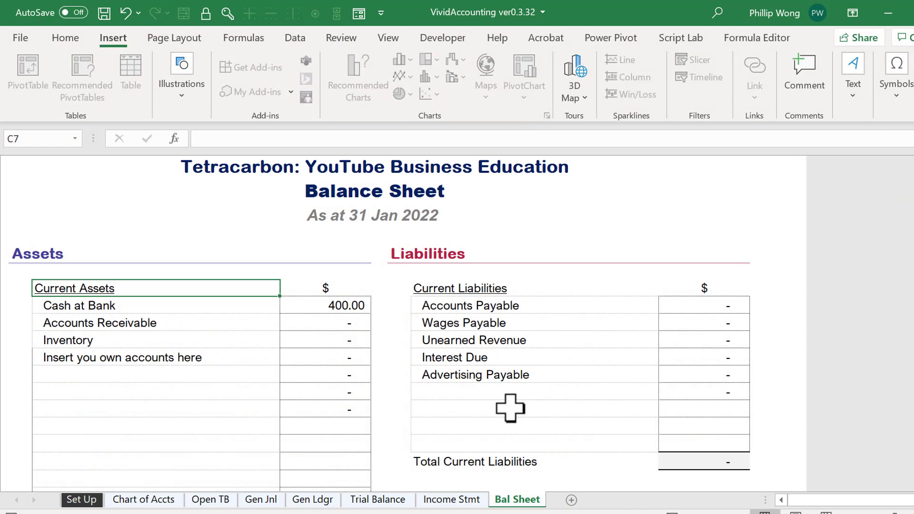
key(ctrl+Page_Up)
key(ctrl+Page_Up)
key(ctrl+Page_Up)
key(ctrl+Page_Up)
key(ctrl+Page_Up)
key(ctrl+Page_Up)
key(ctrl+Page_Up)
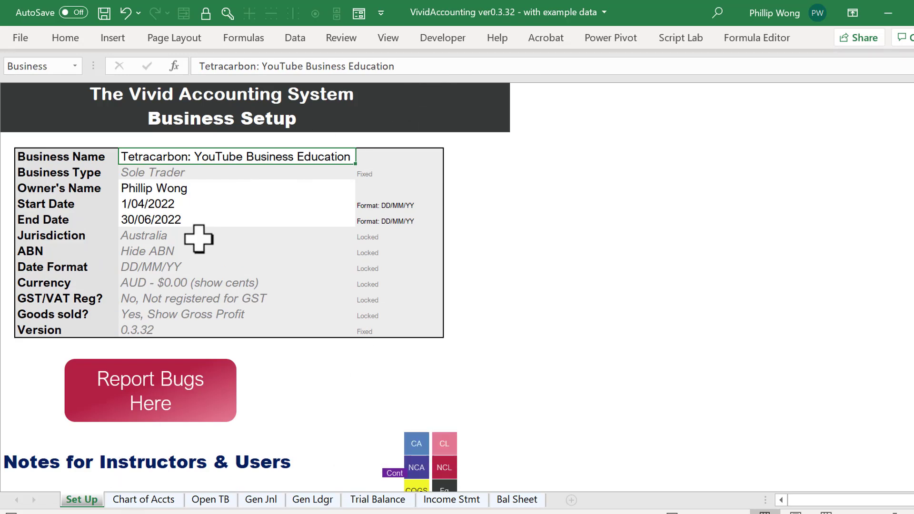
Examine the business name, owner's name, start date and end date fields on the example data workbook's Set Up sheet.
drag(204, 188, 208, 218)
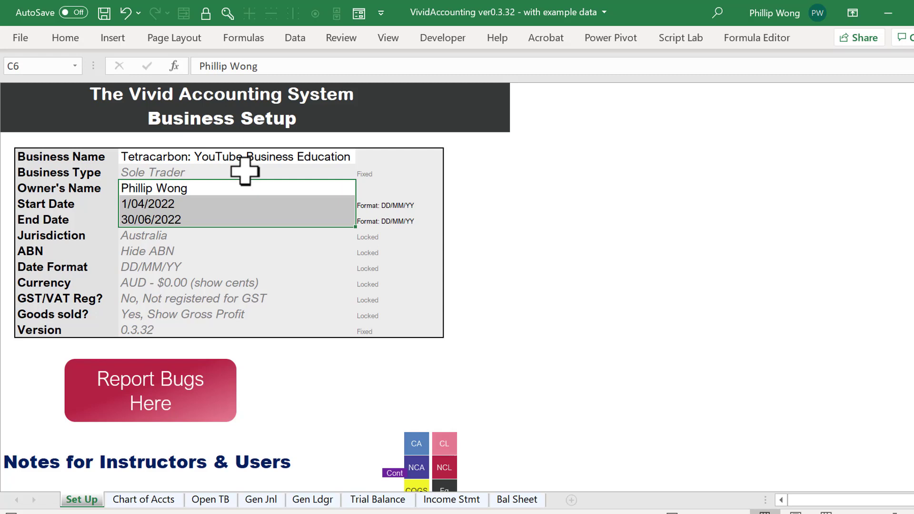
key(Up)
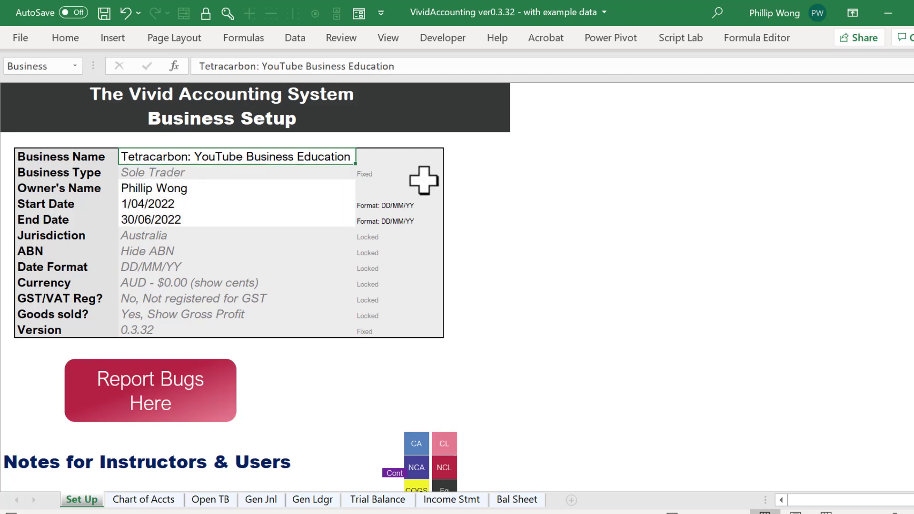
click(202, 190)
drag(228, 204, 216, 221)
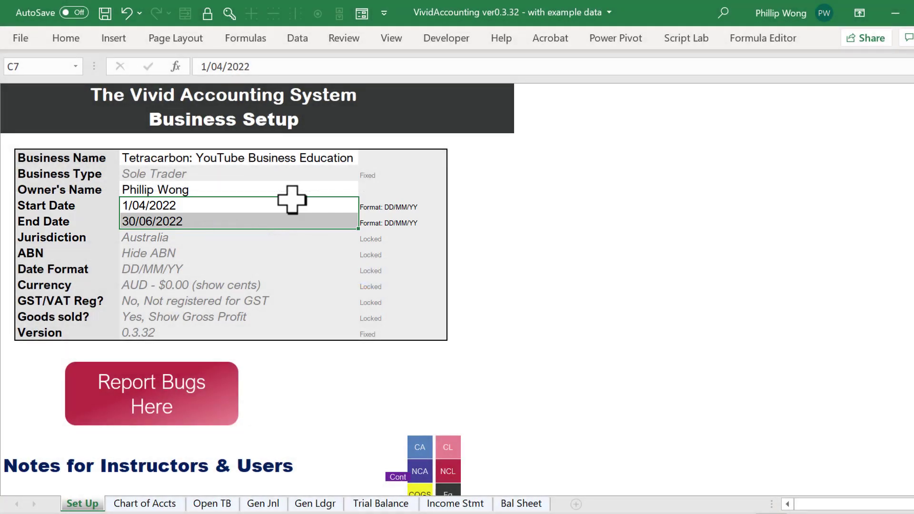
click(292, 190)
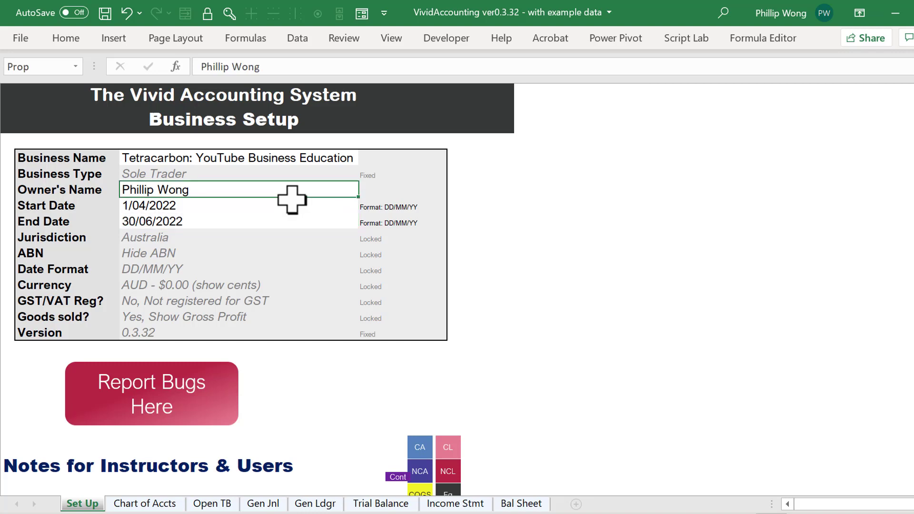
drag(292, 203, 292, 222)
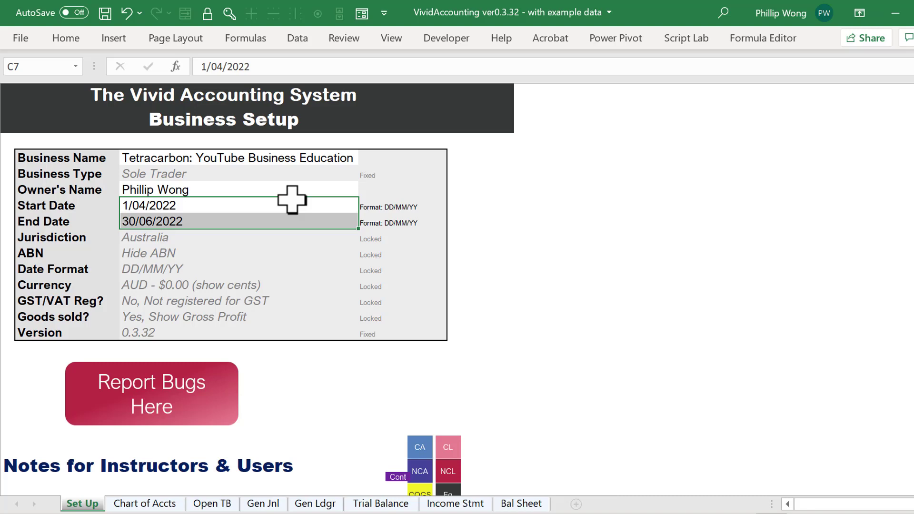
View the Chart of Accts sheet and return to the business name field on the Set Up sheet.
click(144, 504)
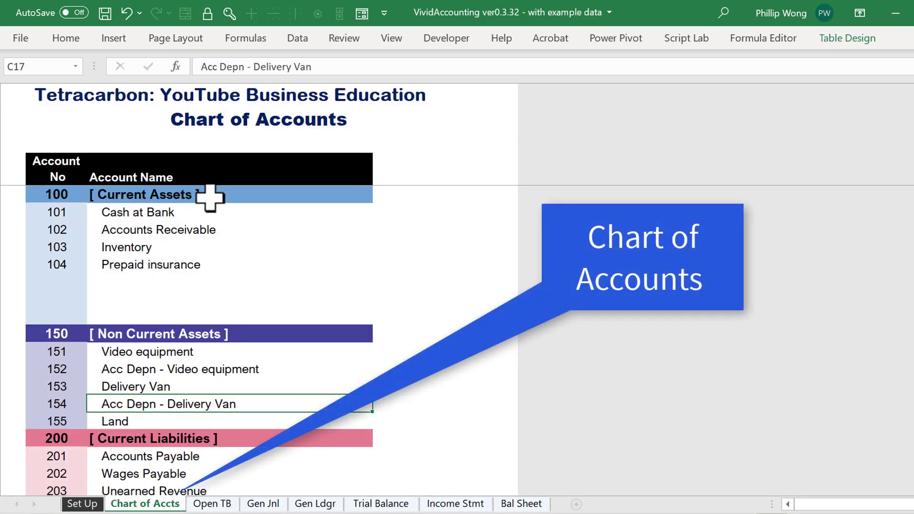
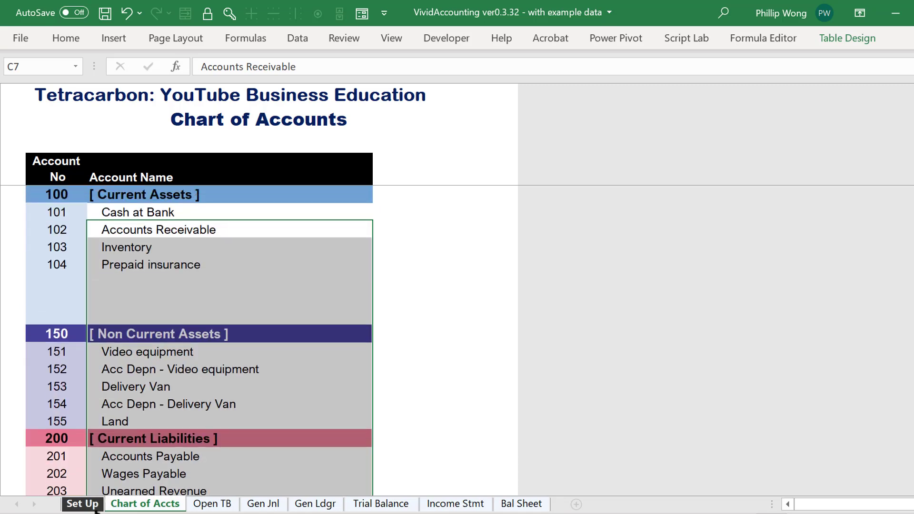
click(220, 188)
key(Up)
key(Up)
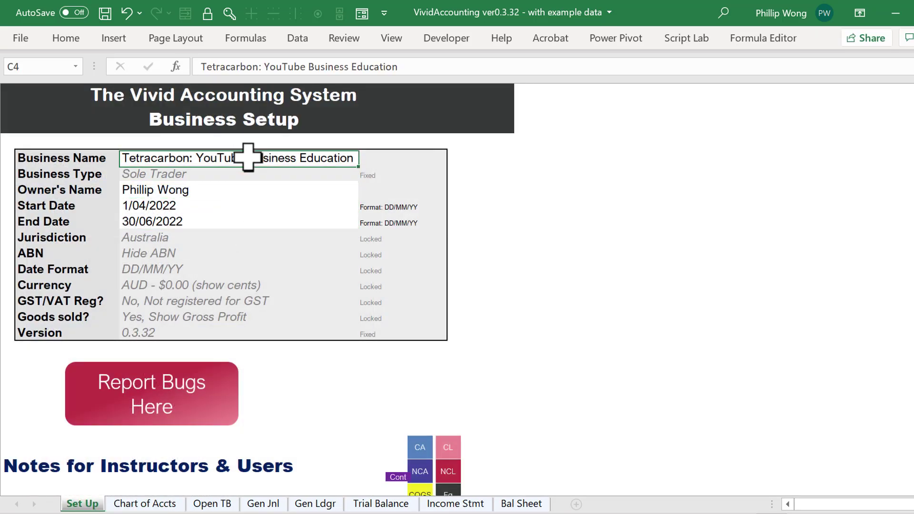
Examine the account names on the Chart of Accts sheet, from Current Assets down to Expenses.
click(138, 510)
click(184, 301)
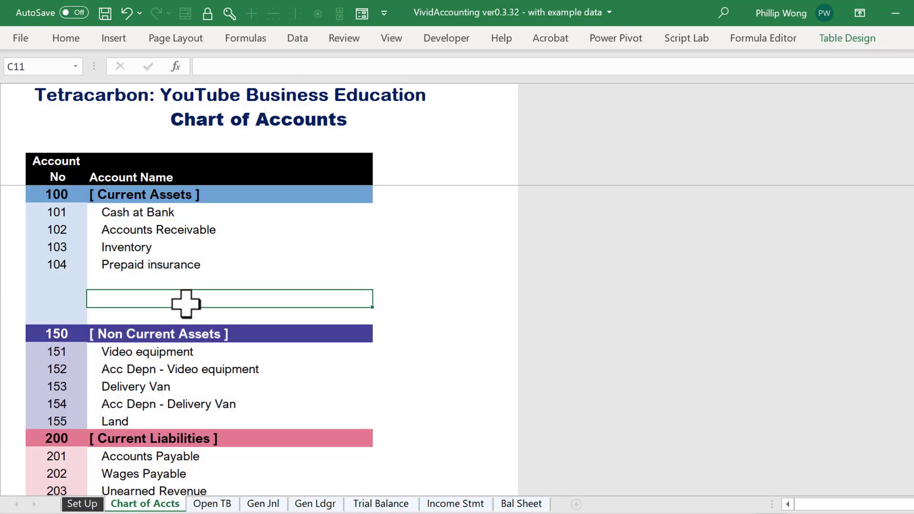
click(182, 351)
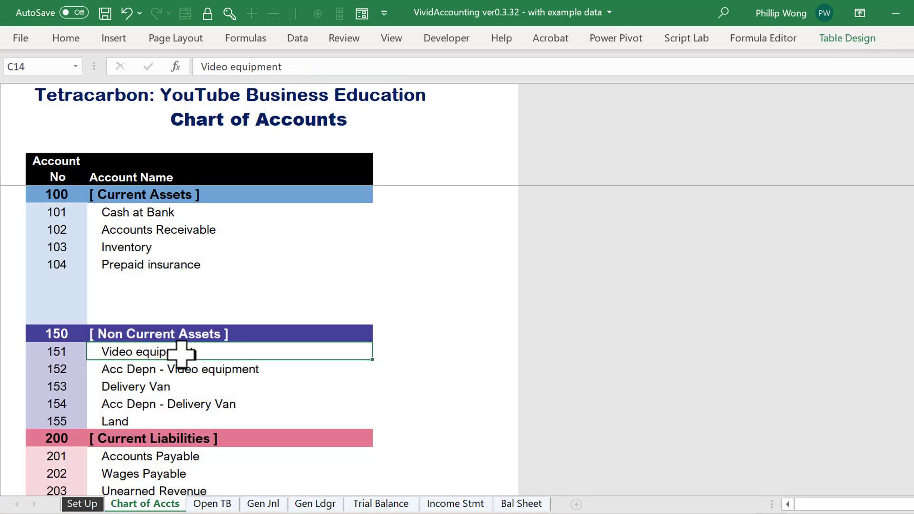
drag(181, 352, 184, 370)
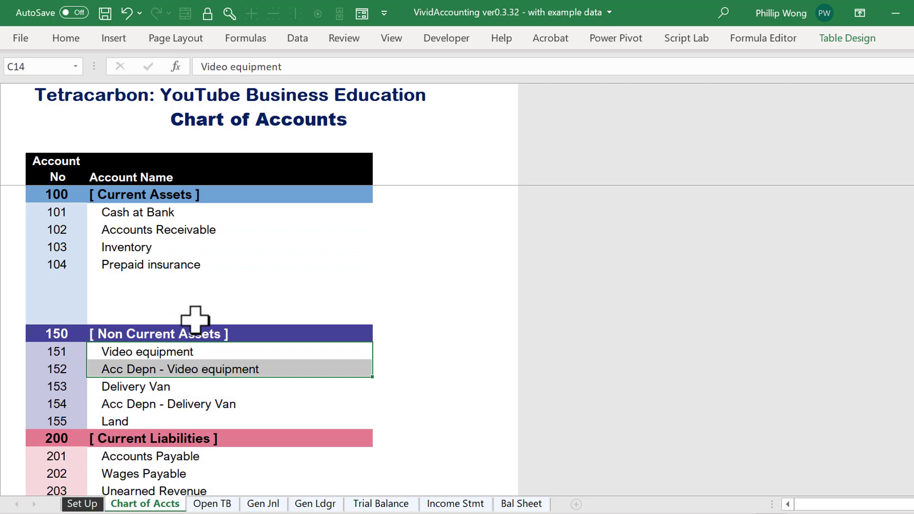
scroll(193, 314, down, 5)
scroll(244, 365, down, 3)
click(238, 335)
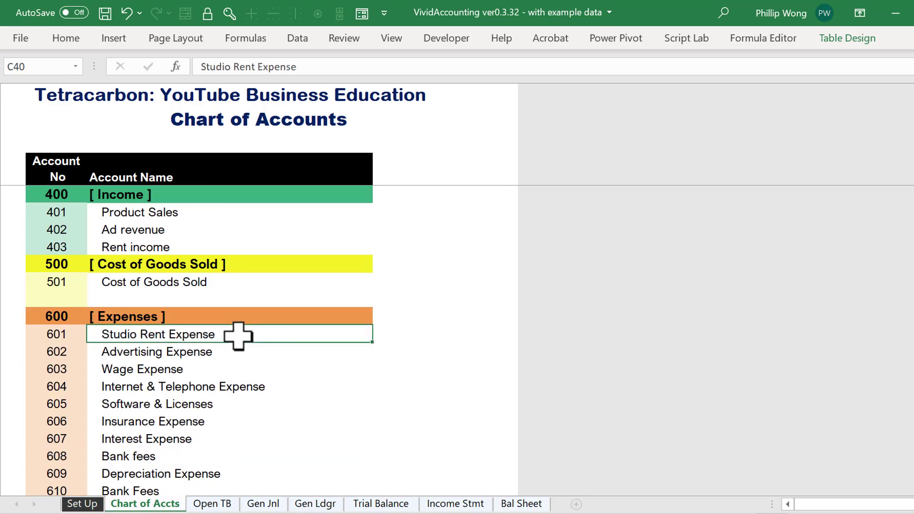
scroll(238, 335, up, 9)
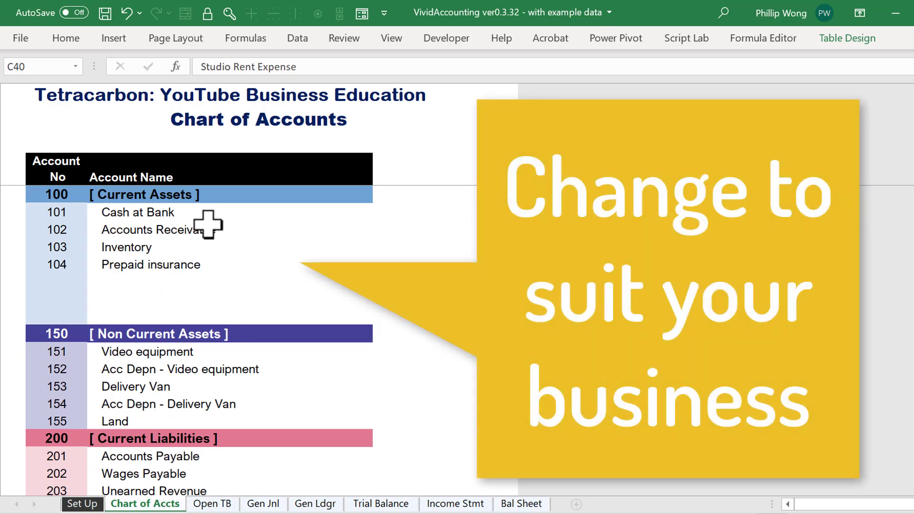
drag(207, 218, 182, 385)
scroll(190, 295, up, 2)
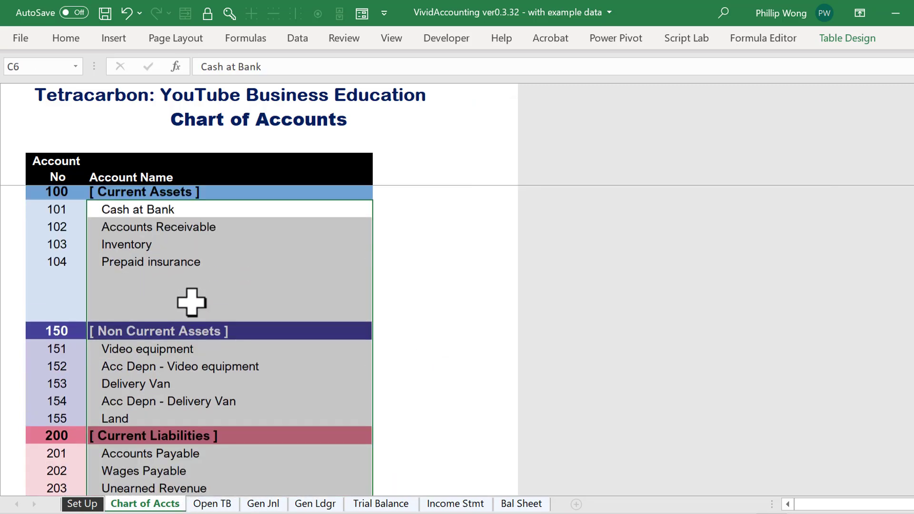
Add an account named "stock at call" to the Current Assets, directly below Prepaid insurance.
click(191, 303)
click(192, 280)
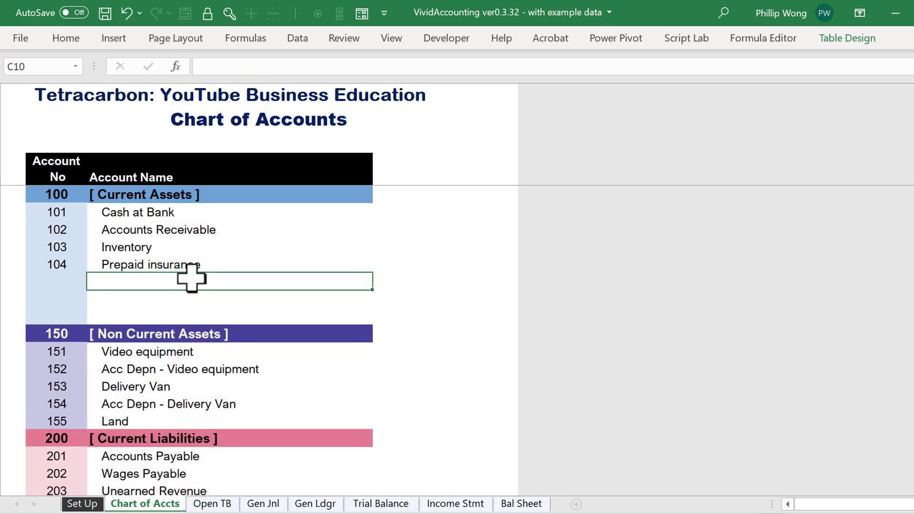
text(stock at call)
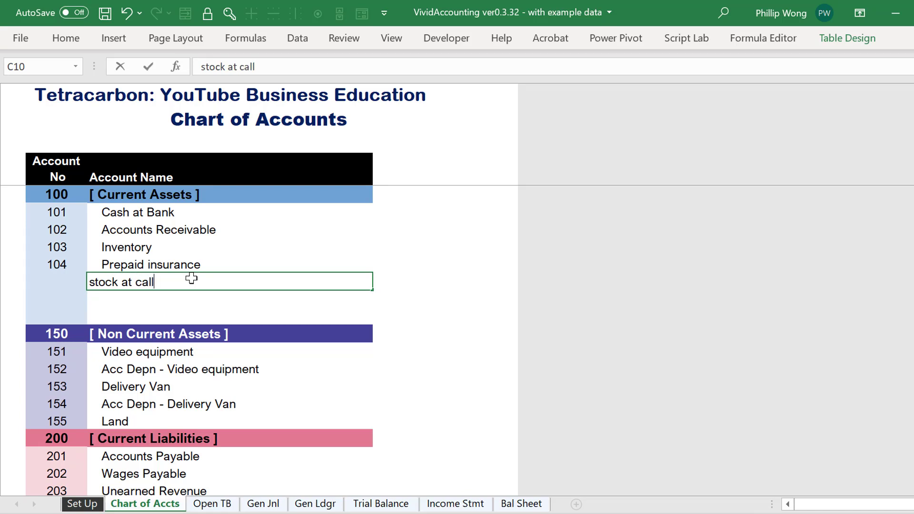
key(Return)
Overwrite the account number of "stock at call" with 199.
click(42, 280)
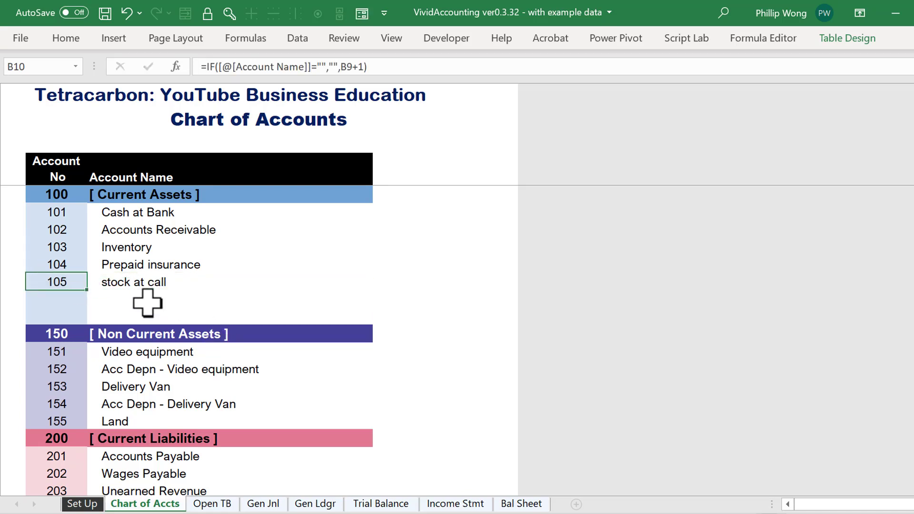
text(199)
key(Return)
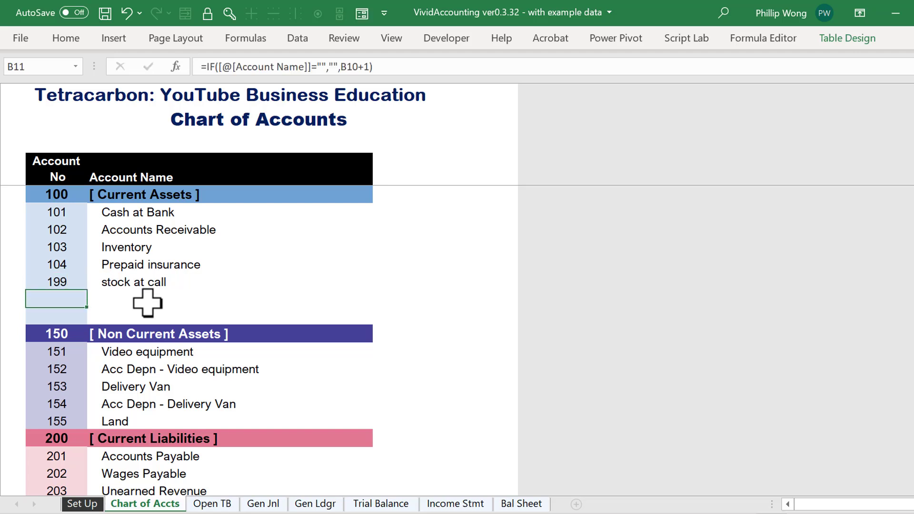
Enter Merchandise as the account name below Prepaid insurance, with the automatic account number formula restored.
key(Up)
key(Right)
text(Me)
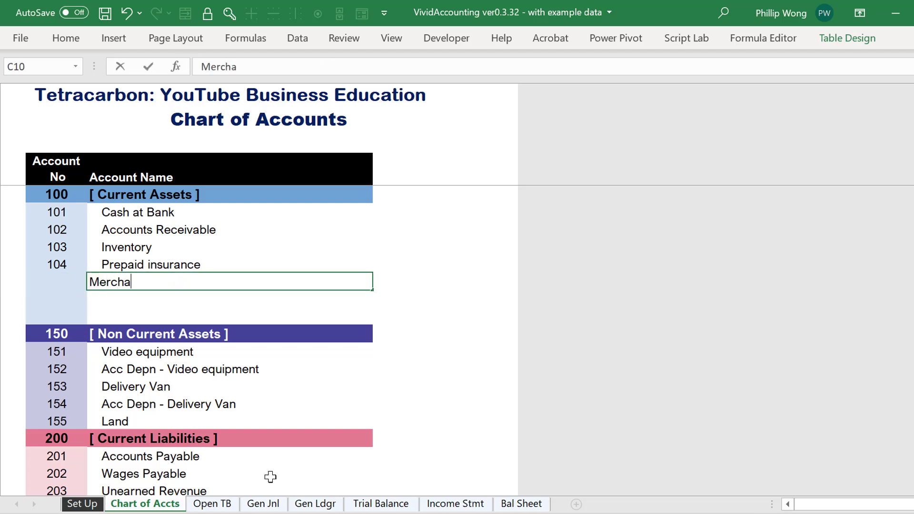
key(ctrl+Return)
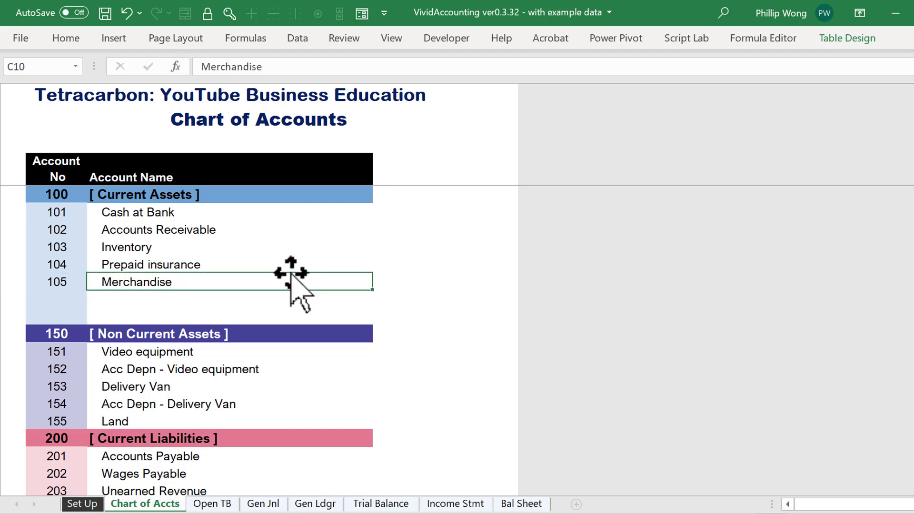
Go to the Open TB sheet and examine the Merchandise row and the debit and credit cells of the current assets.
key(ctrl+Page_Down)
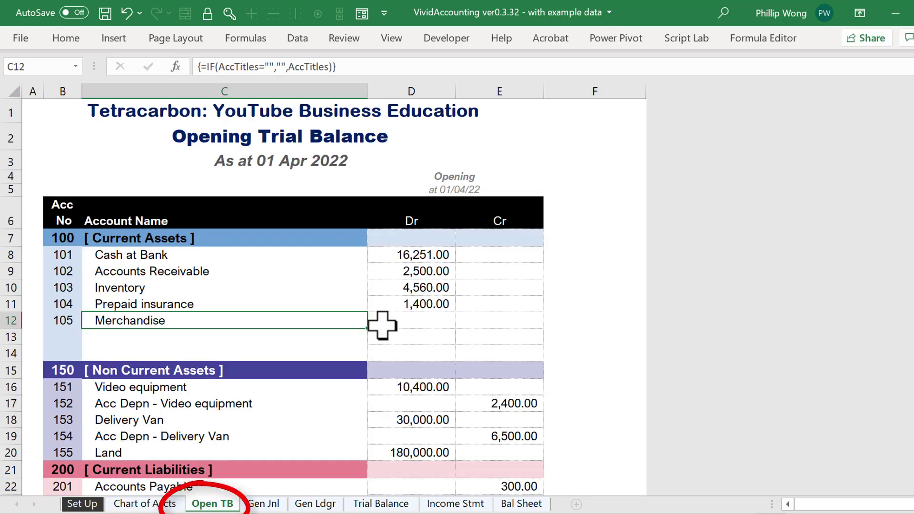
drag(61, 322, 195, 320)
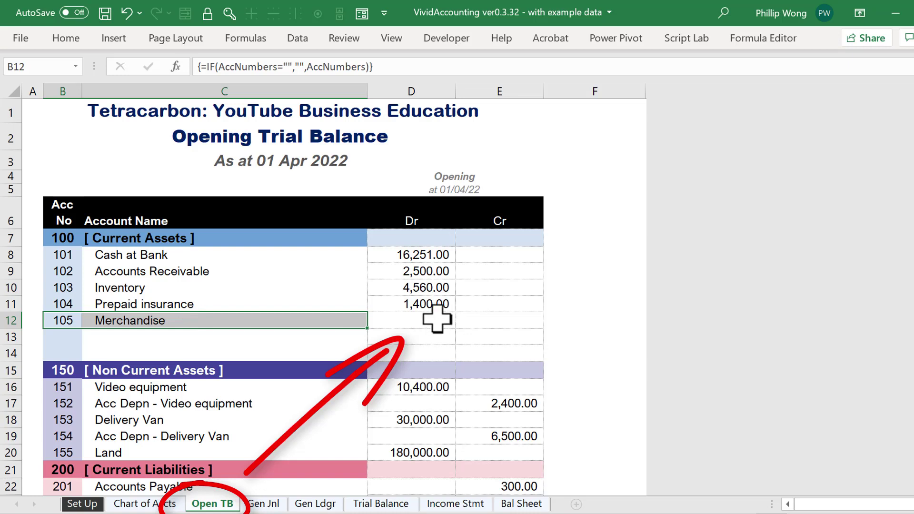
drag(434, 320, 508, 314)
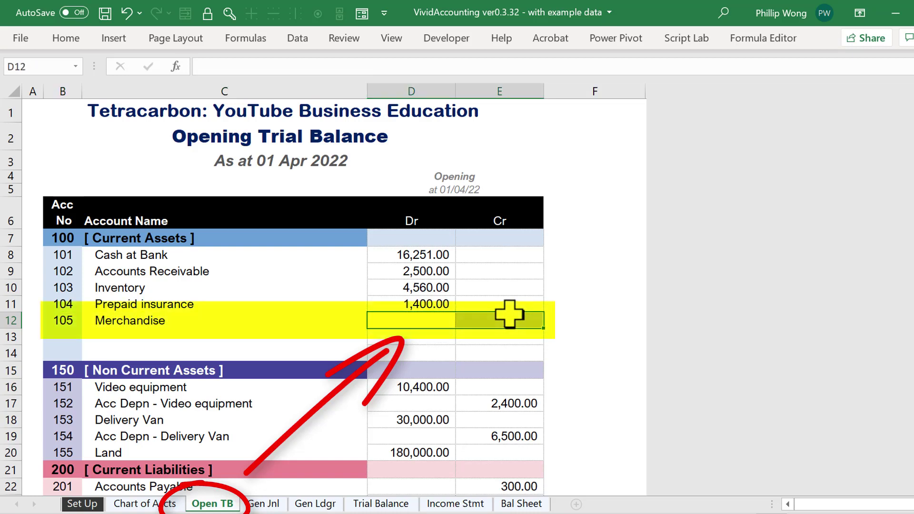
drag(435, 256, 481, 314)
scroll(481, 305, down, 1)
scroll(457, 276, up, 1)
scroll(450, 271, down, 1)
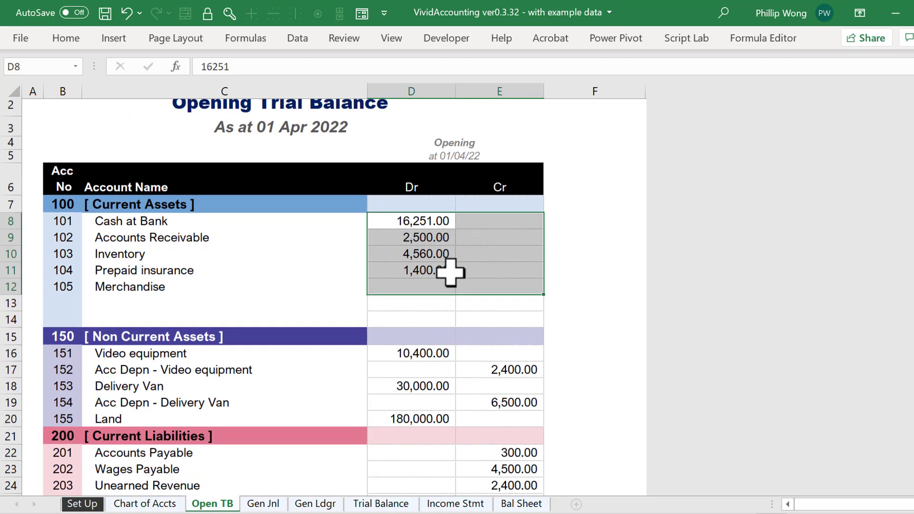
scroll(452, 198, up, 1)
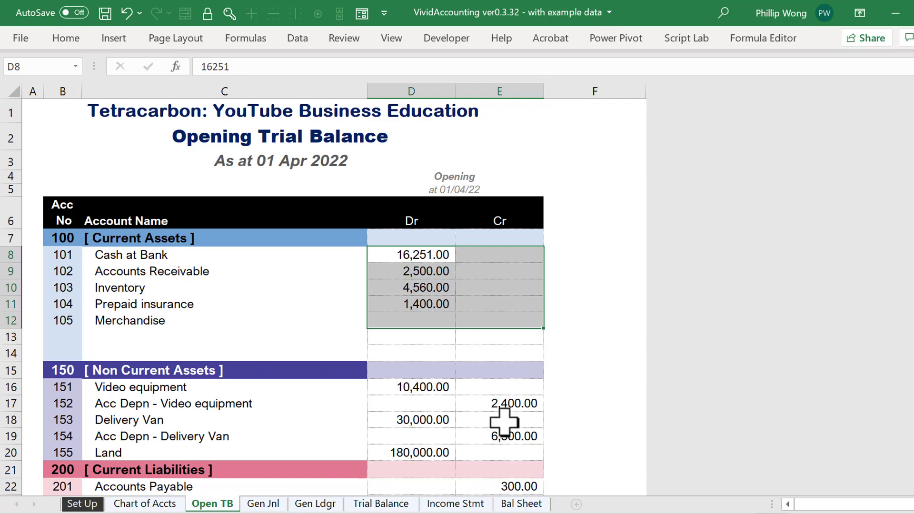
Examine the opening debit and credit cells of the remaining accounts, from Non Current Assets down to Expenses.
shift+click(513, 452)
scroll(537, 376, down, 2)
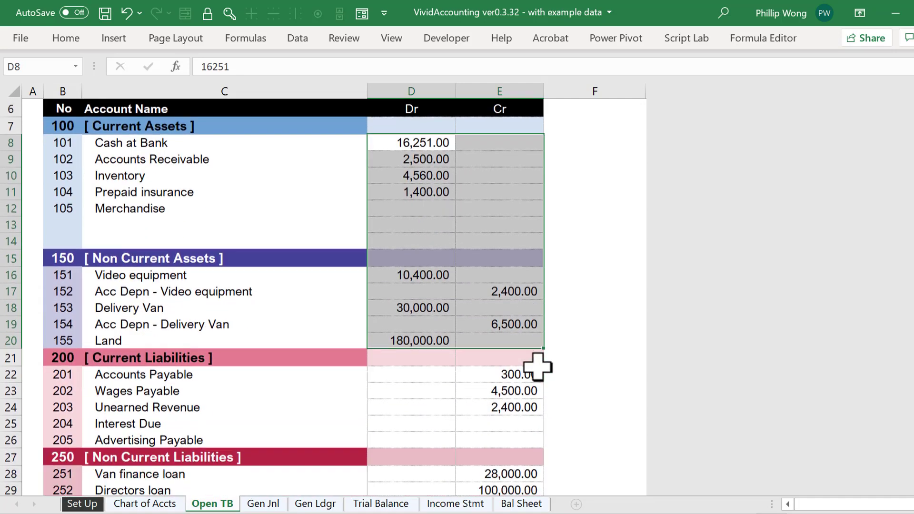
shift+click(526, 410)
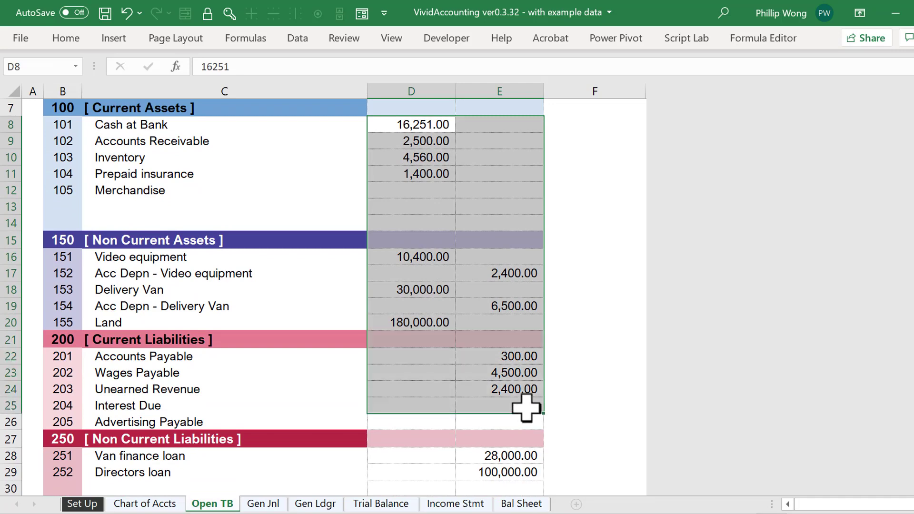
scroll(526, 408, down, 9)
scroll(468, 258, up, 1)
drag(419, 173, 497, 245)
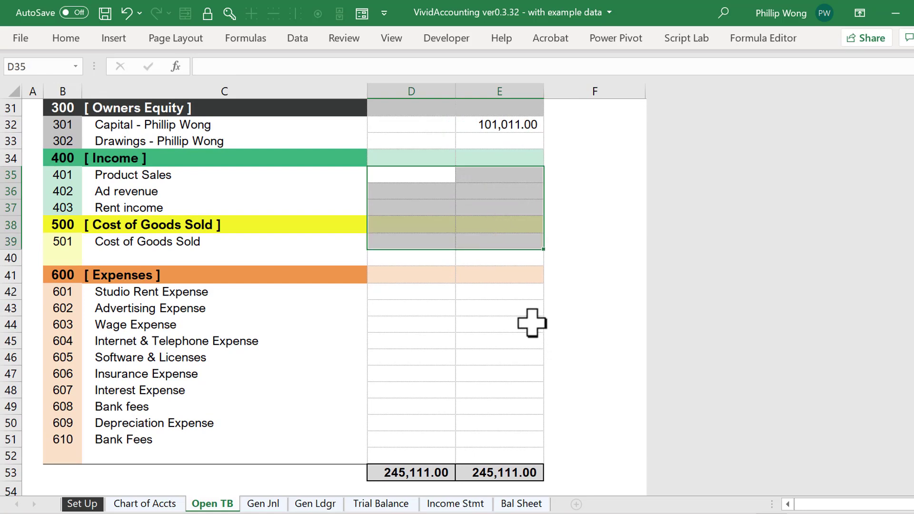
click(421, 297)
drag(422, 297, 490, 458)
scroll(471, 330, up, 6)
scroll(469, 307, up, 4)
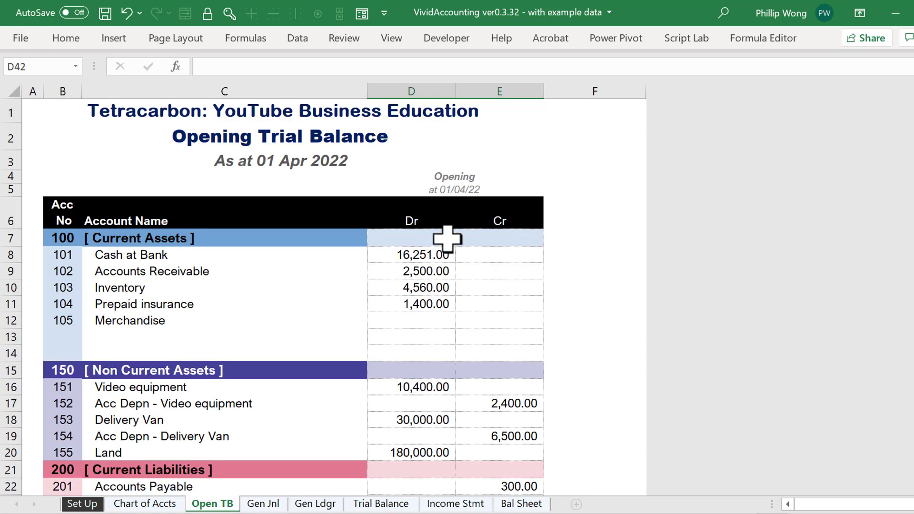
Review the Opening Trial Balance again, focusing on the debit and credit balances of the asset and liability accounts.
scroll(446, 265, down, 11)
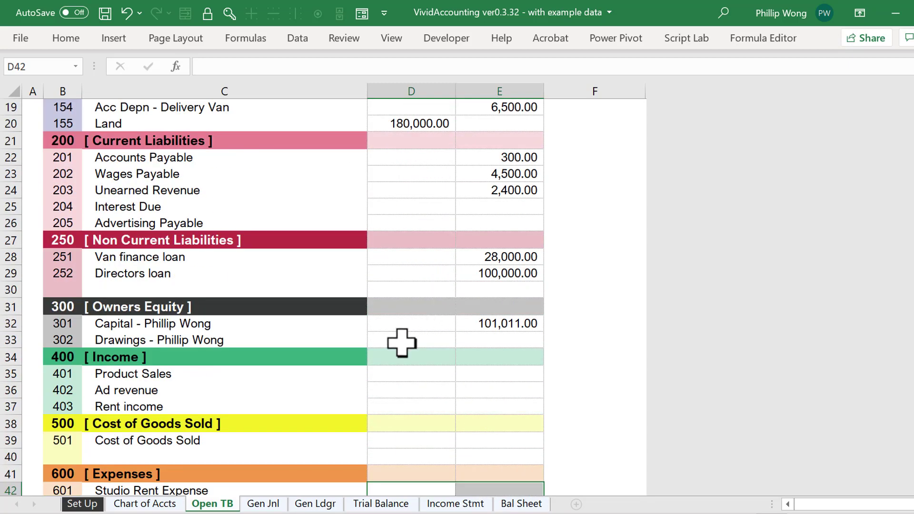
scroll(479, 335, up, 11)
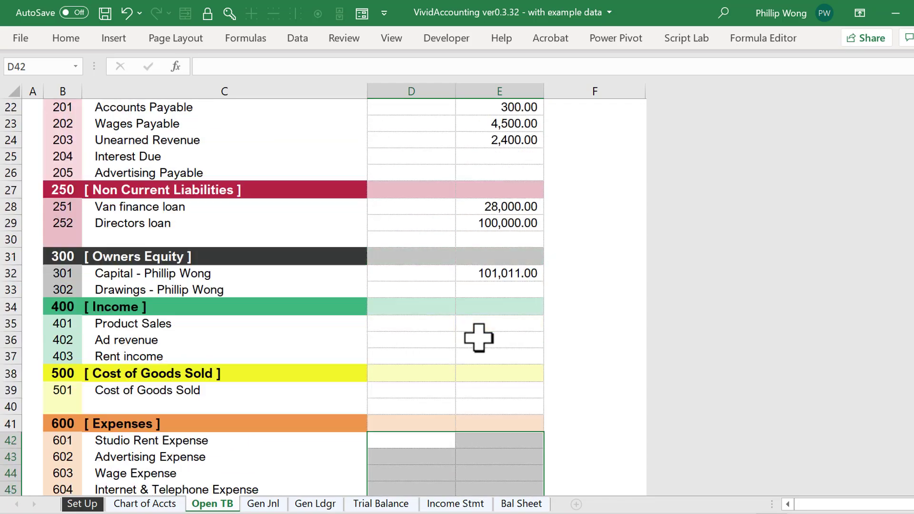
scroll(478, 332, down, 1)
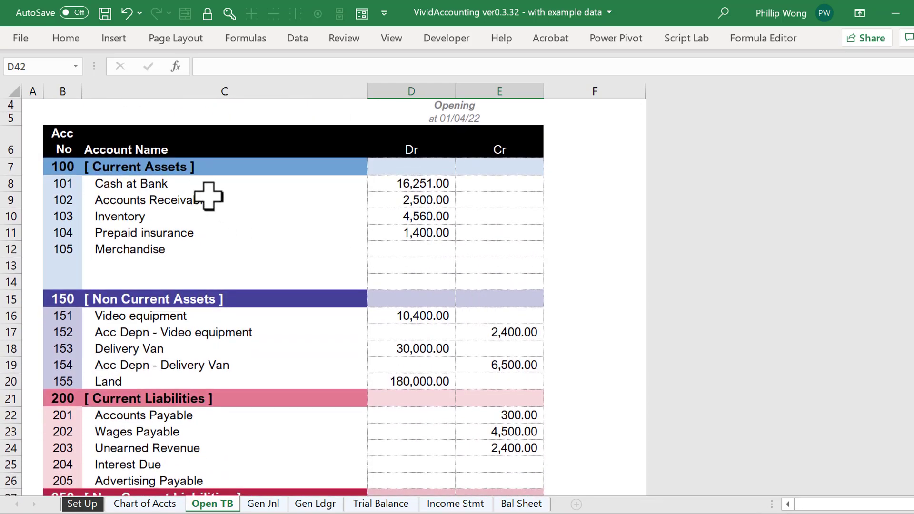
drag(408, 168, 495, 361)
scroll(493, 361, down, 2)
drag(526, 306, 473, 359)
Go to the Gen Jnl sheet and examine the example entries, including GJ1's accounts, debit and credit amounts and narration.
key(ctrl+Page_Down)
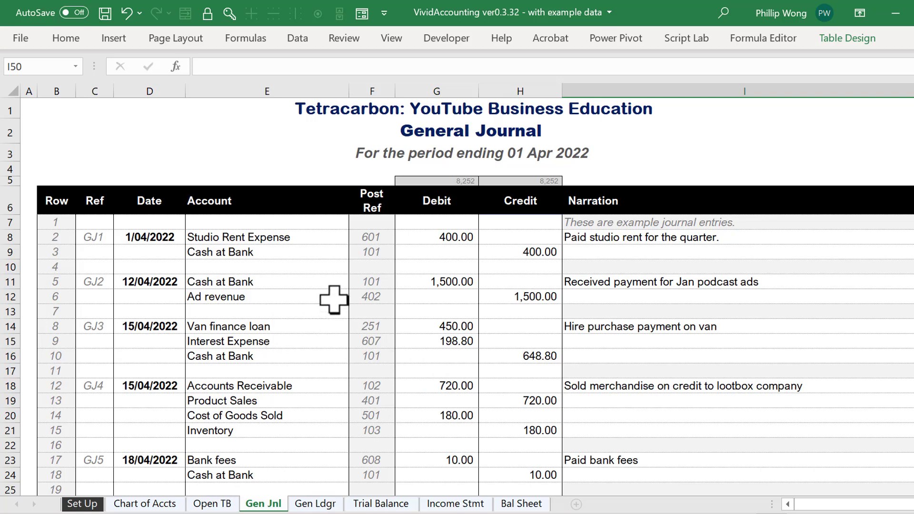
click(260, 233)
drag(261, 244, 272, 255)
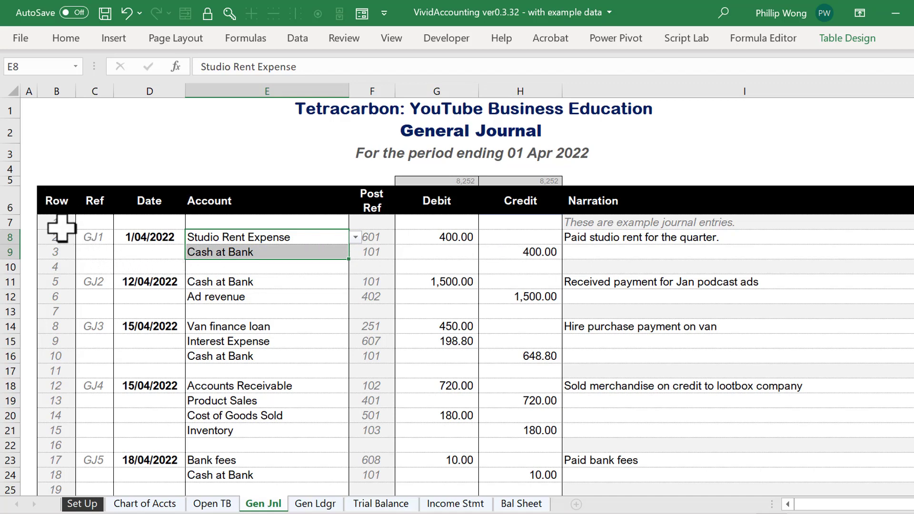
scroll(61, 231, down, 10)
scroll(109, 392, down, 17)
scroll(91, 395, up, 20)
scroll(120, 364, up, 2)
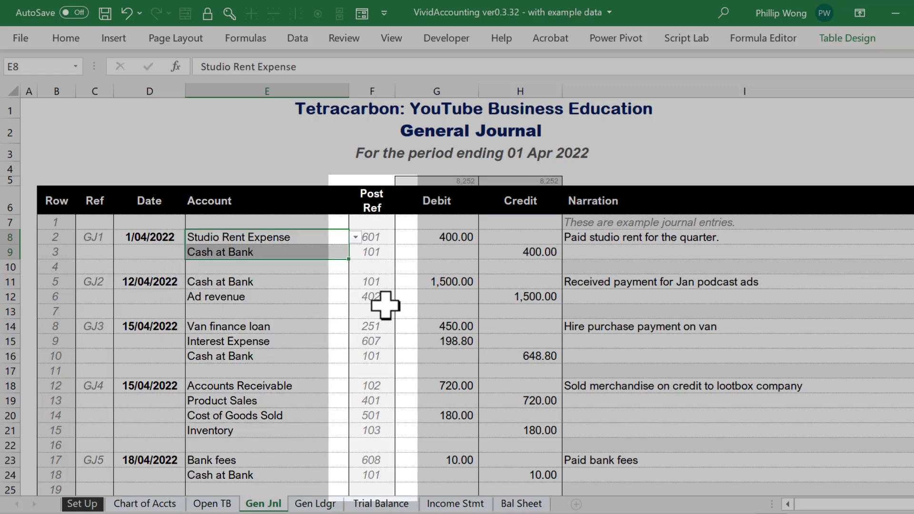
drag(472, 238, 553, 250)
click(620, 241)
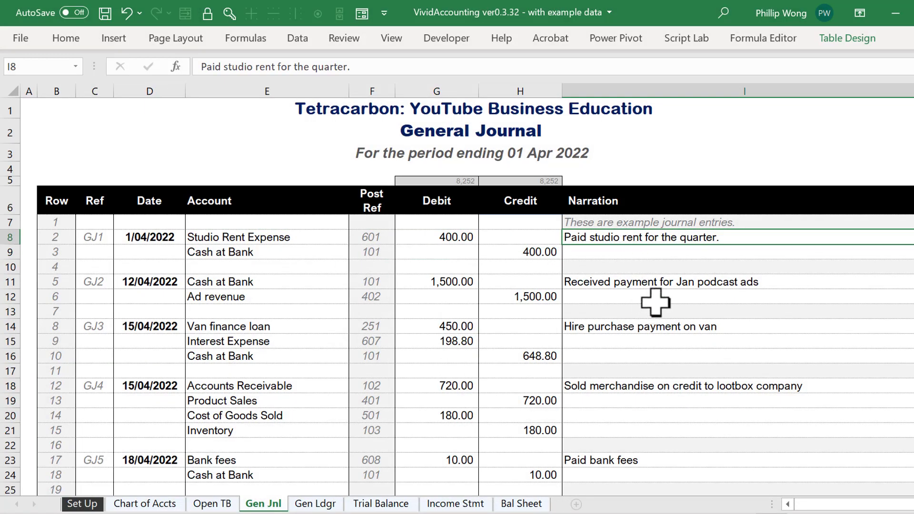
shift+click(644, 250)
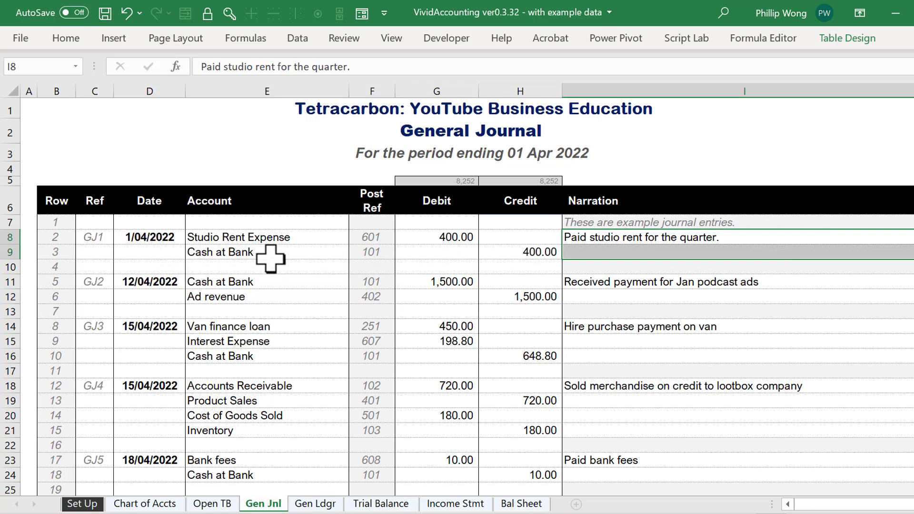
Enter reference number 14 for a new journal entry in journal row 44, below entry GJ13.
scroll(268, 257, down, 11)
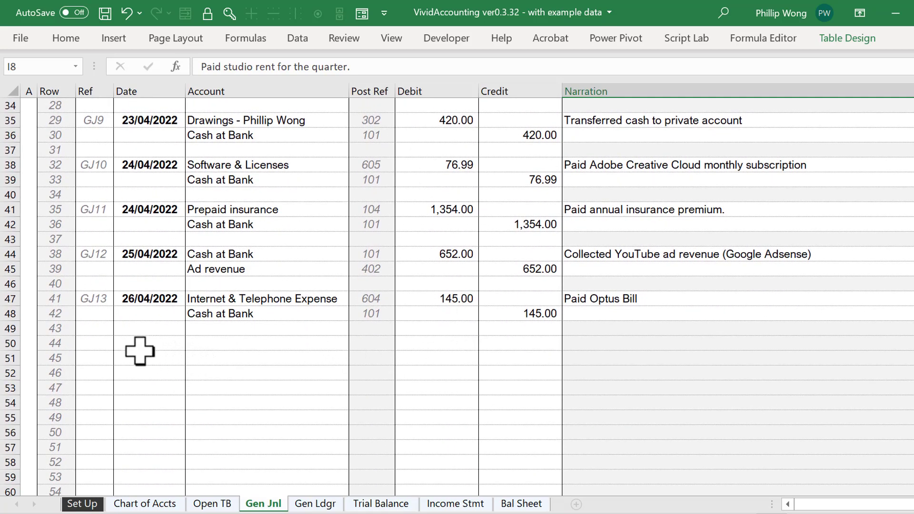
click(90, 343)
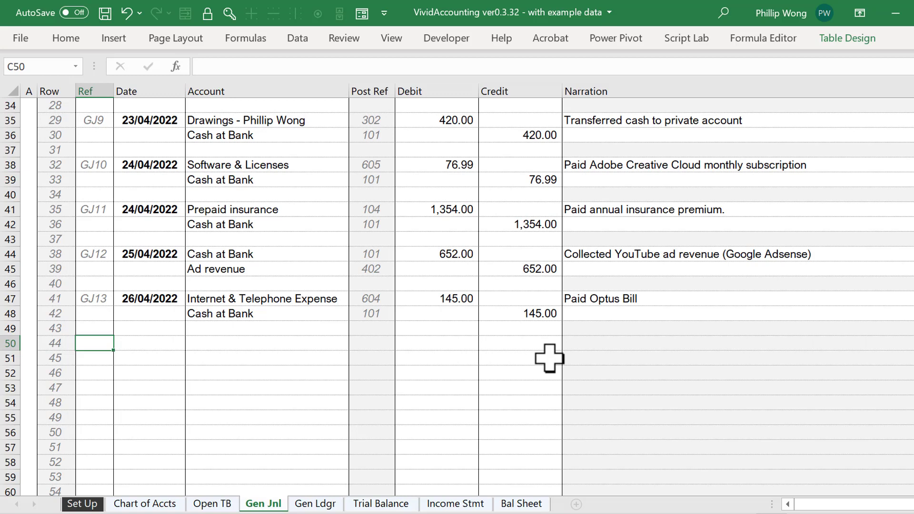
key(Up)
key(Up)
key(Up)
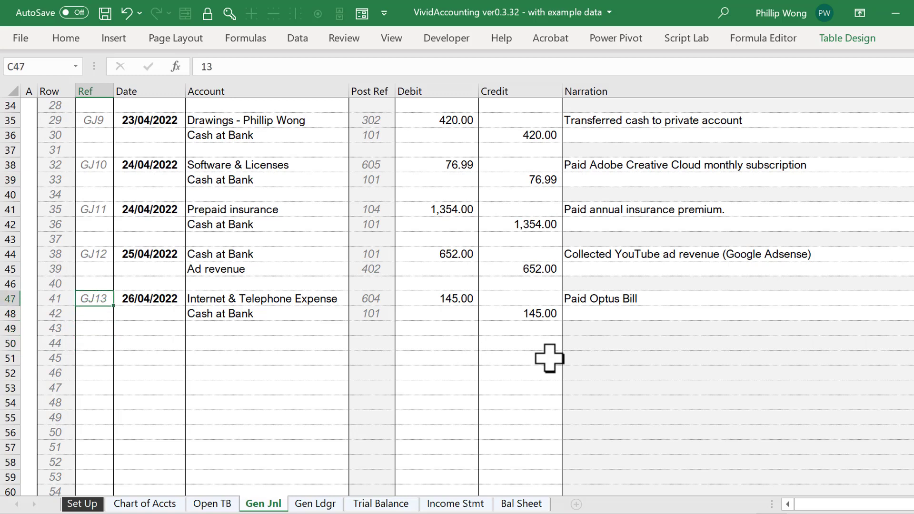
key(Down)
key(Down)
key(Down)
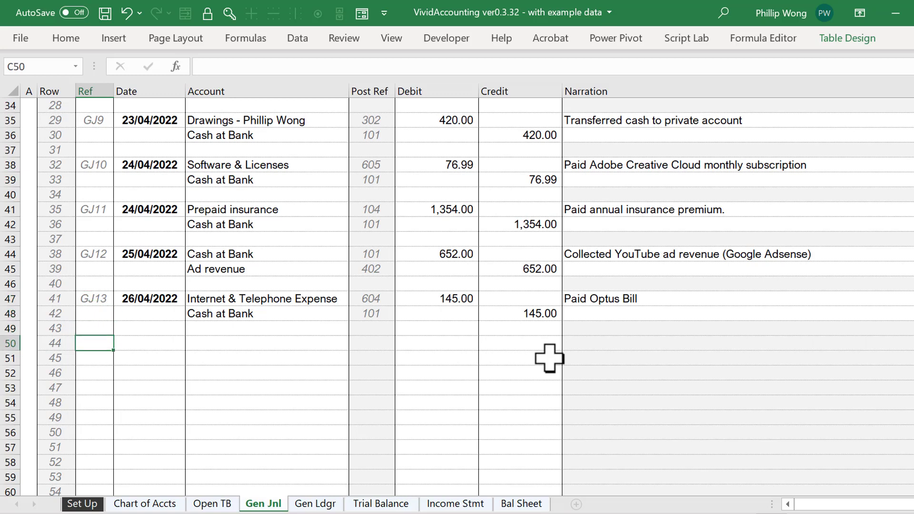
key(Return)
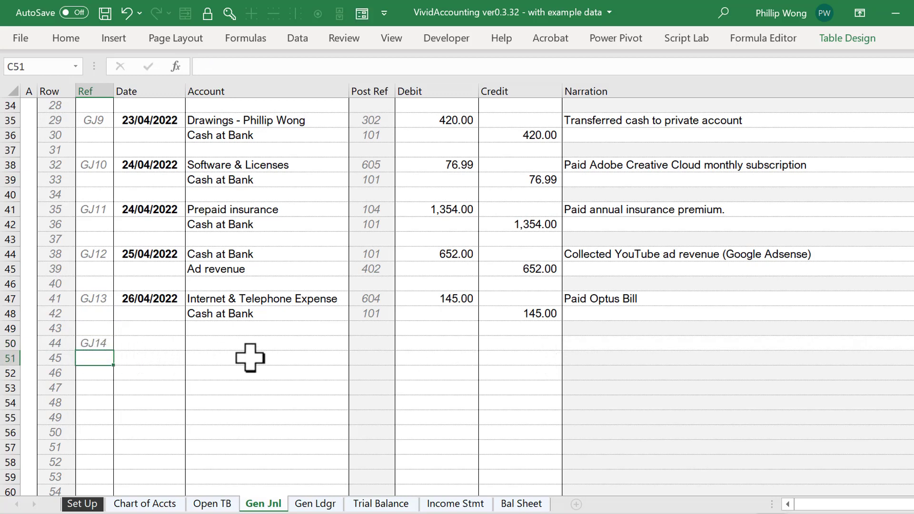
Set GJ14's date to one day after GJ13's with the formula +D47+1.
key(Up)
key(Right)
text(+)
key(Up)
key(Up)
key(Up)
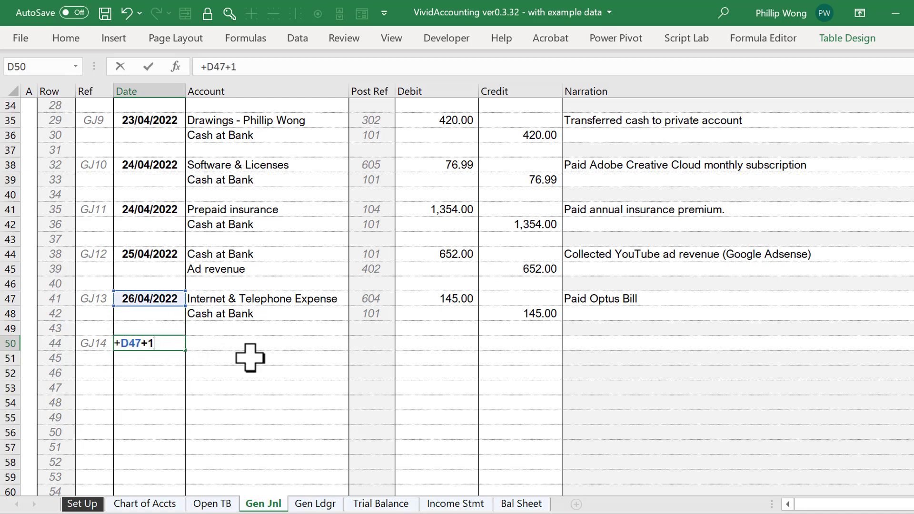
key(Return)
Choose Merchandise from the account list as the first account of entry GJ14.
key(Up)
key(Right)
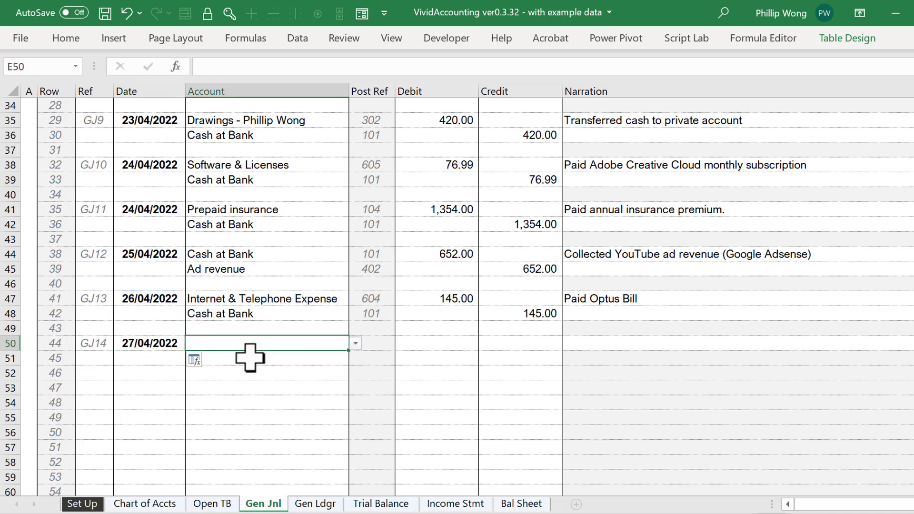
key(alt+Down)
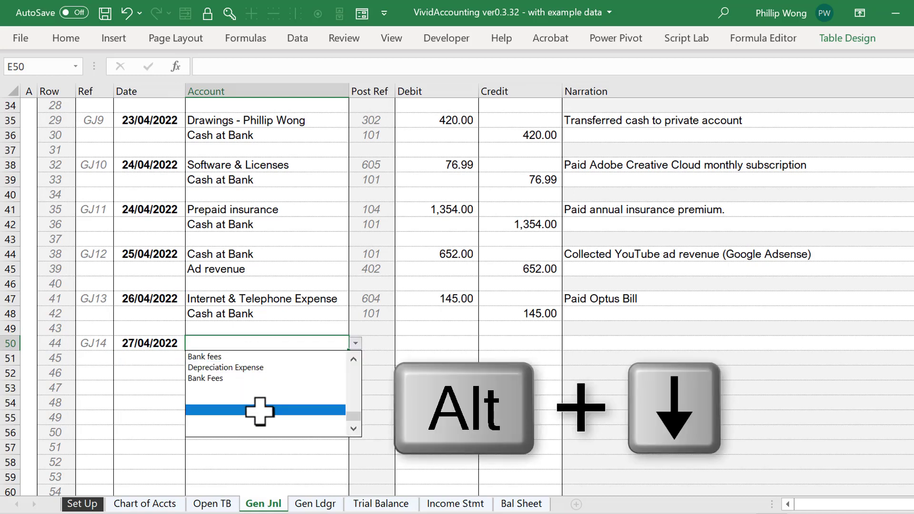
click(351, 367)
click(355, 342)
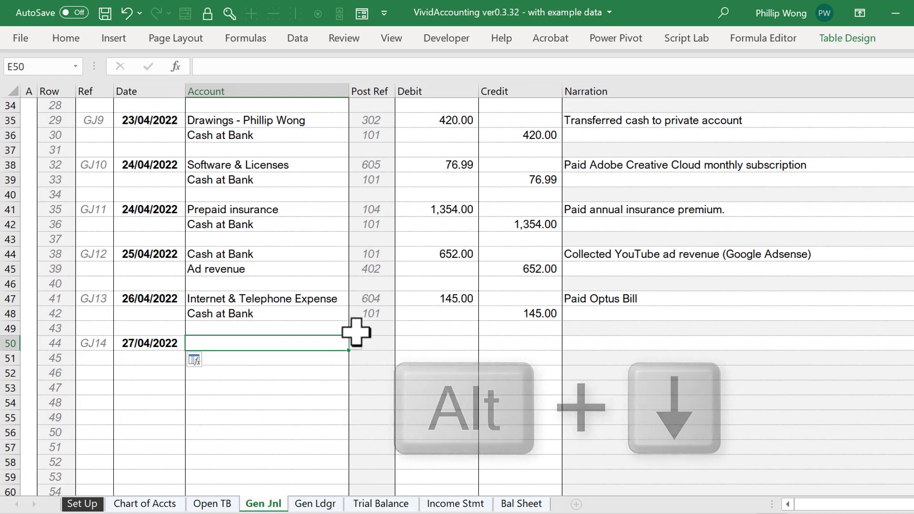
click(355, 343)
click(354, 371)
click(353, 370)
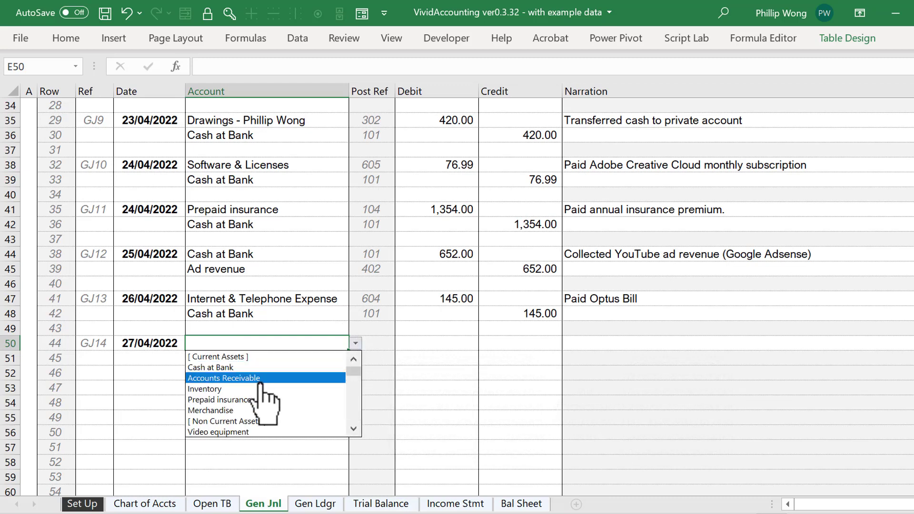
click(215, 411)
Choose Cash at Bank from the account list as the second account of entry GJ14.
click(310, 357)
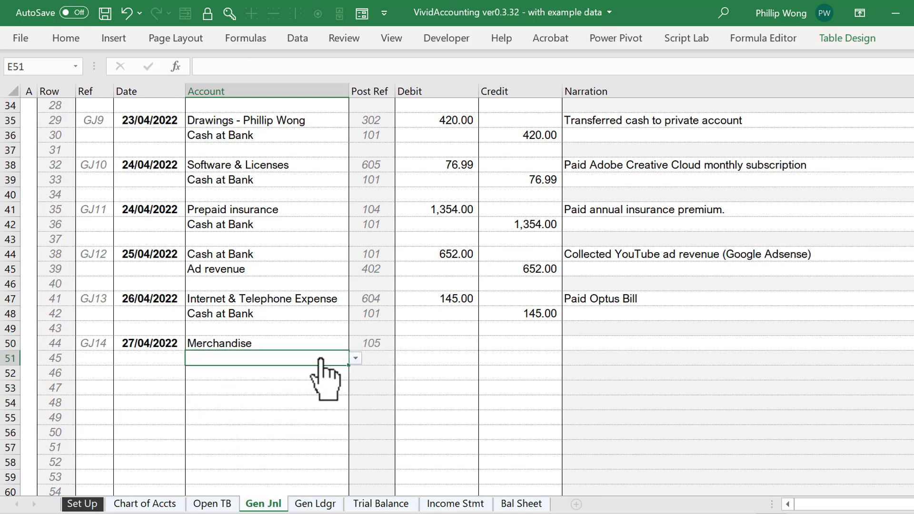
click(355, 358)
scroll(355, 376, up, 12)
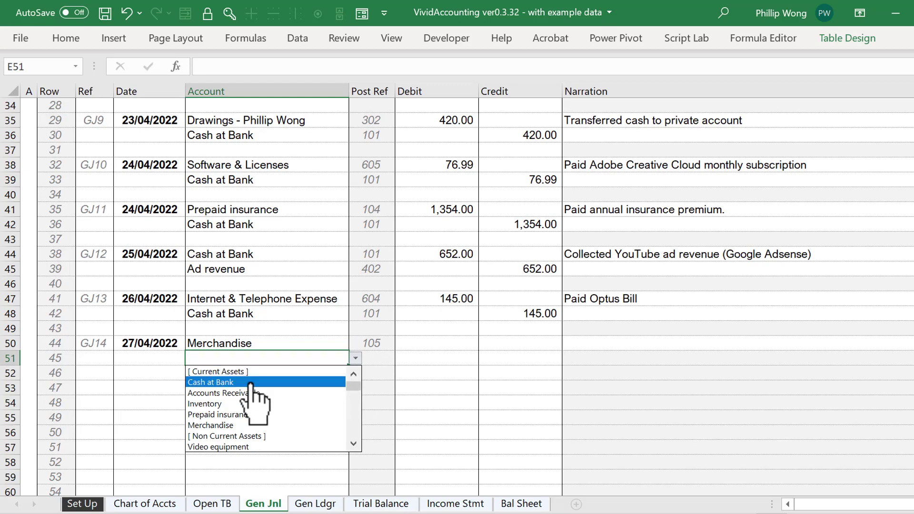
click(251, 384)
Enter 400 as GJ14's debit on the Merchandise line and 400 as its credit on the Cash at Bank line.
click(431, 344)
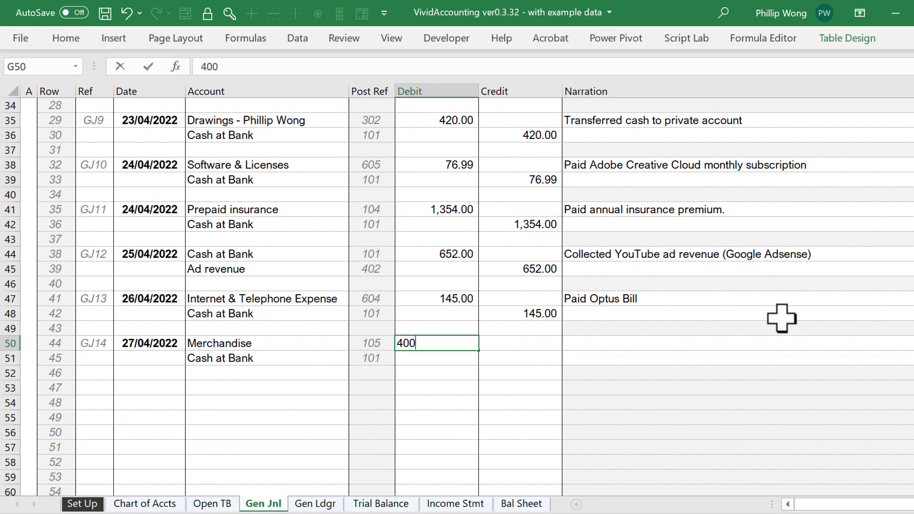
key(Tab)
key(Down)
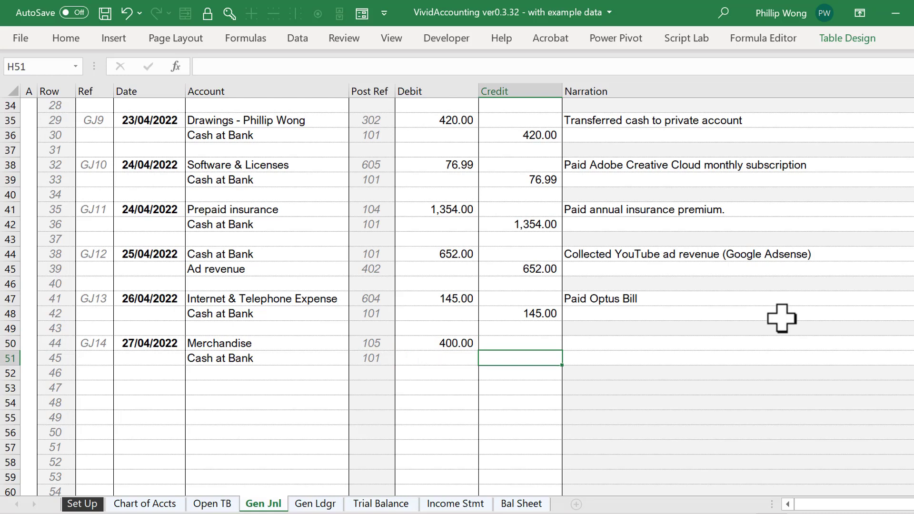
key(Return)
Enter the narration "Bought some new merch" on the first line of entry GJ14.
key(Right)
key(Up)
key(Up)
text(Bought)
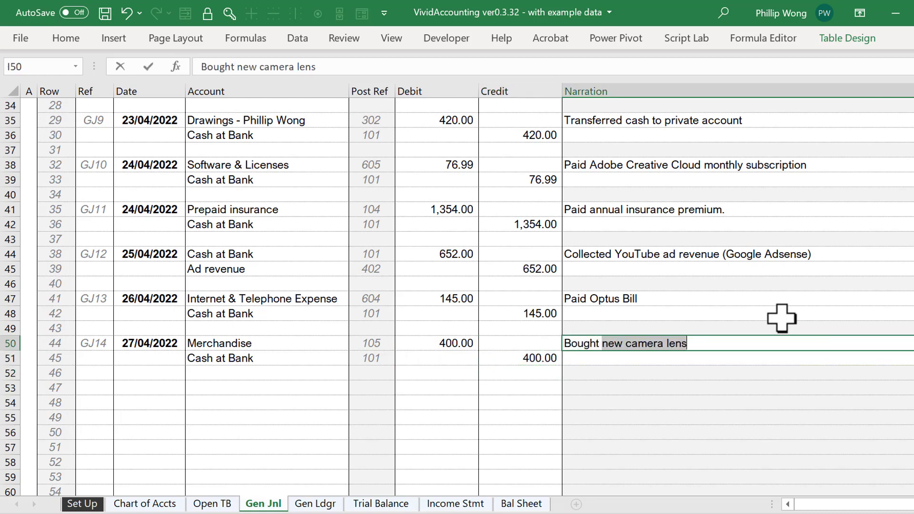
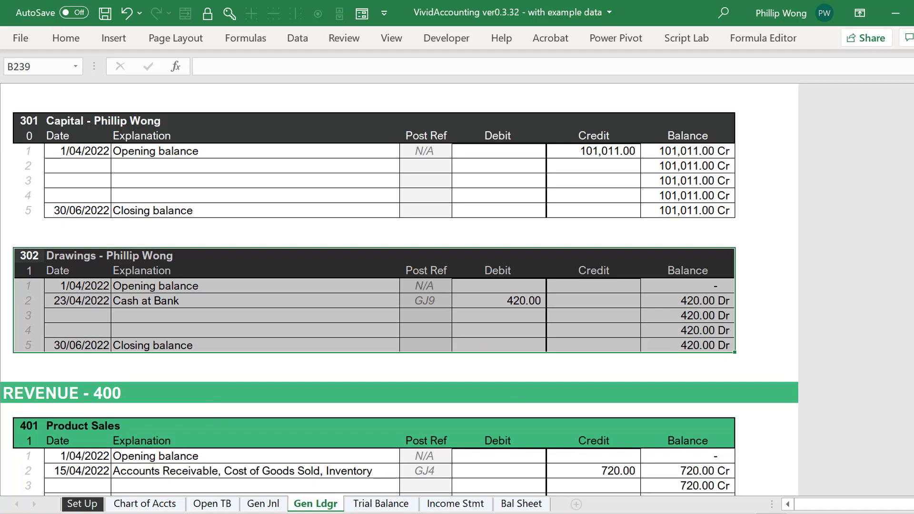
Review the account numbers and names listed on the Open TB sheet, starting with the current assets.
click(226, 505)
scroll(148, 338, down, 10)
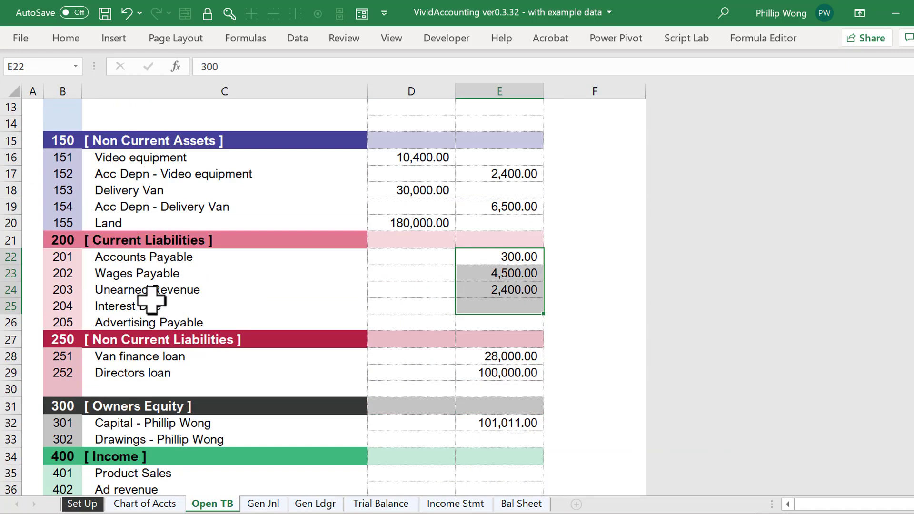
scroll(159, 422, up, 5)
scroll(165, 414, up, 5)
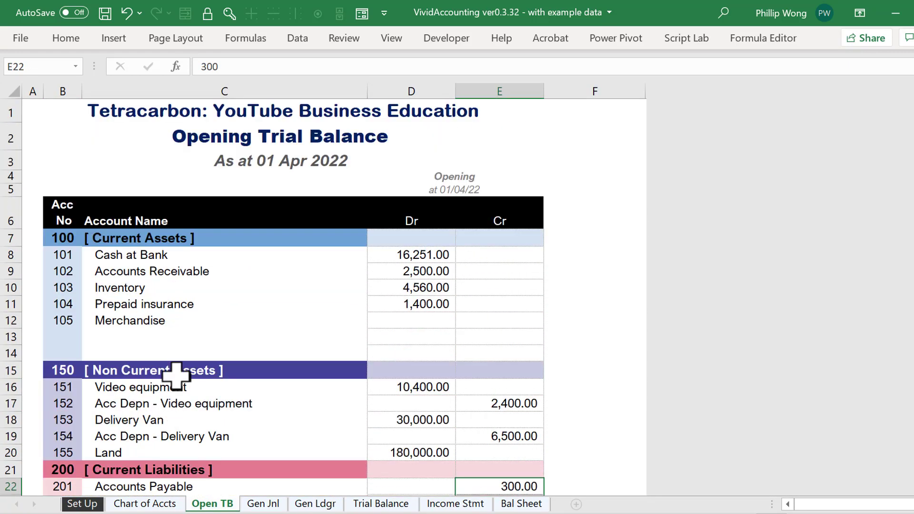
drag(72, 254, 286, 416)
Go to the Gen Ldgr sheet and examine the Cash at Bank account at the start of the ledger at a readable zoom.
click(334, 504)
scroll(302, 347, up, 1)
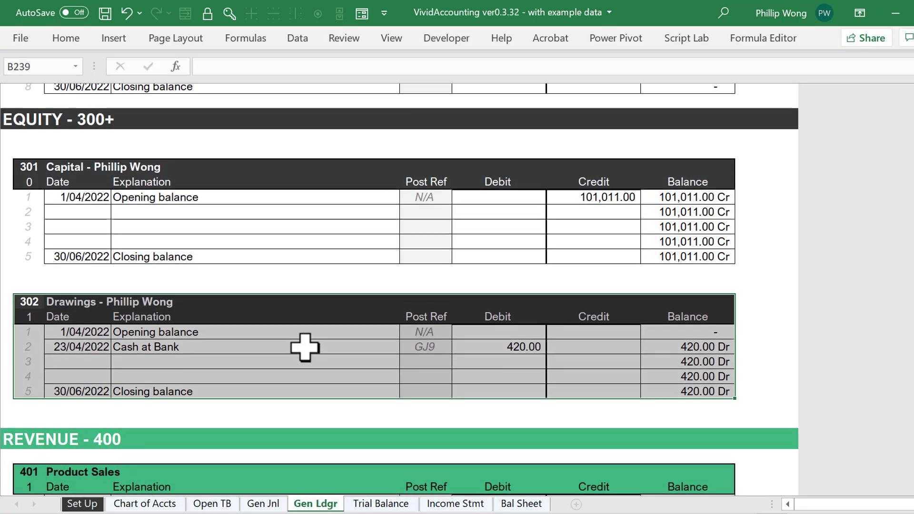
click(359, 352)
scroll(305, 348, up, 2)
key(Page_Up)
key(Page_Up)
key(Page_Up)
key(Page_Up)
key(Page_Up)
key(Page_Up)
key(Page_Up)
key(Page_Up)
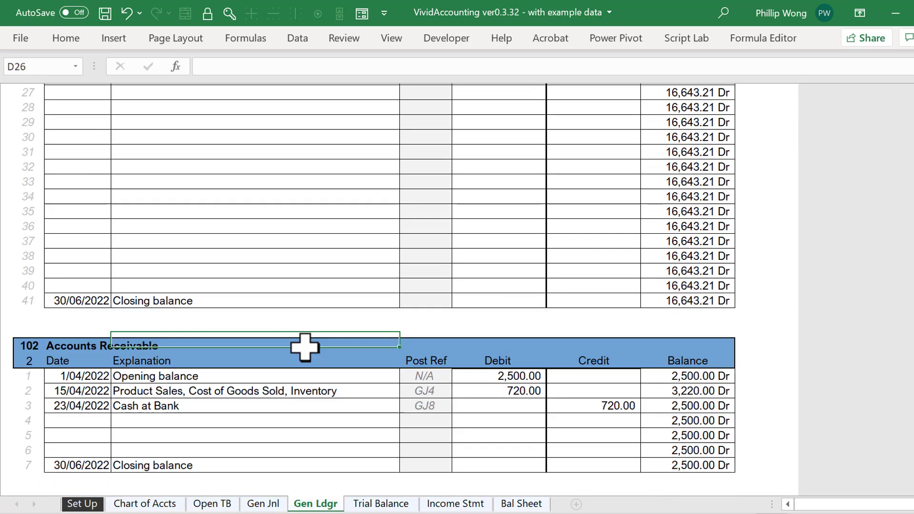
ctrl+scroll(290, 341, down, 5)
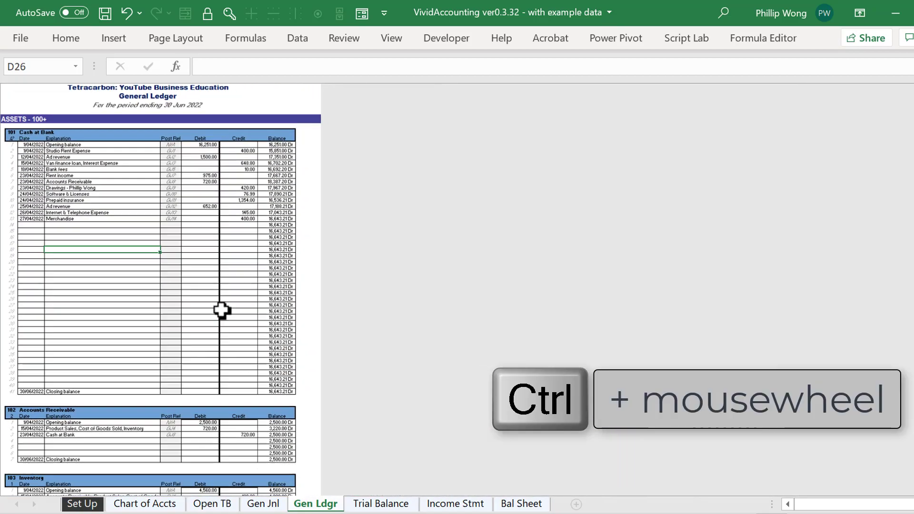
ctrl+scroll(162, 297, up, 2)
scroll(160, 297, up, 2)
ctrl+scroll(41, 198, up, 1)
scroll(41, 198, up, 2)
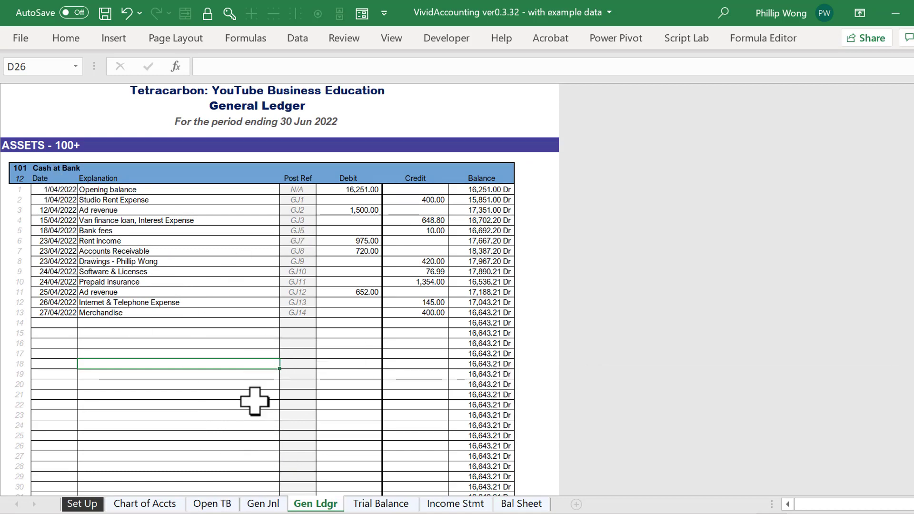
Look through the asset and liability ledger accounts, including the GJ3 posting in Van finance loan, and return to Cash at Bank.
scroll(262, 383, down, 15)
scroll(260, 378, down, 20)
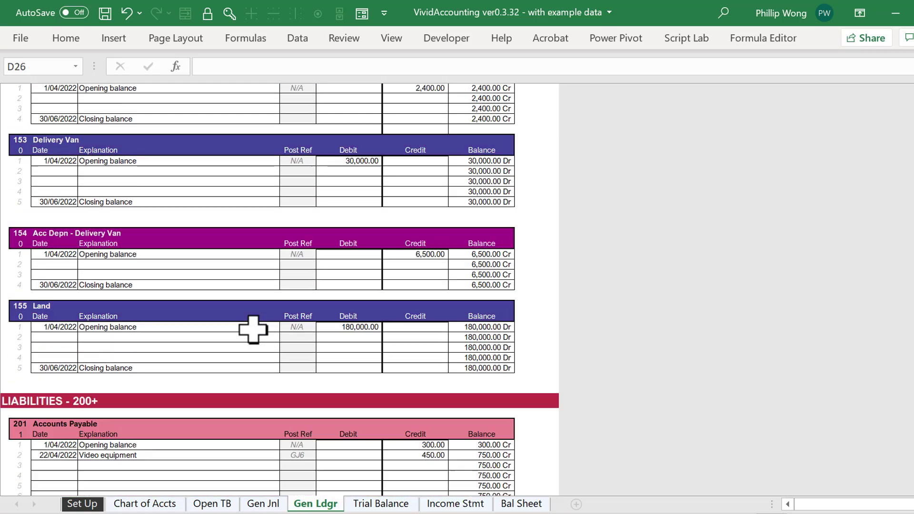
scroll(204, 424, down, 15)
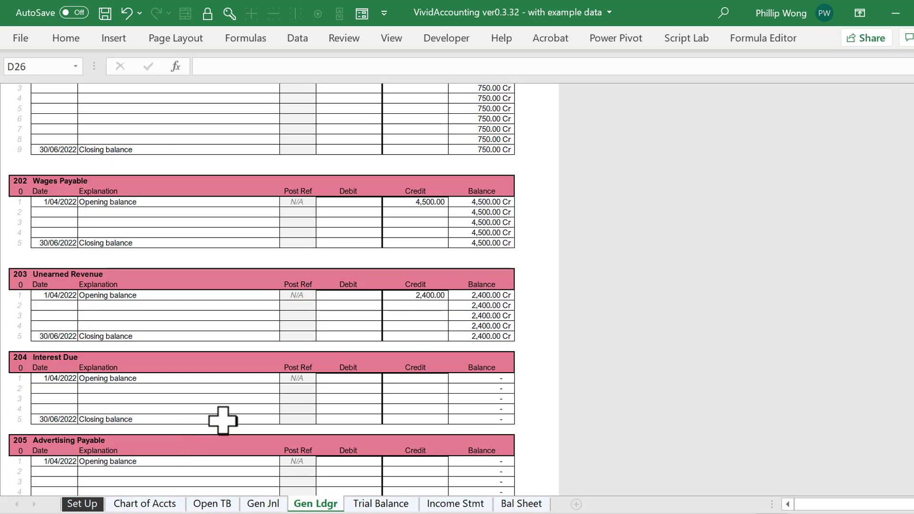
drag(50, 283, 494, 294)
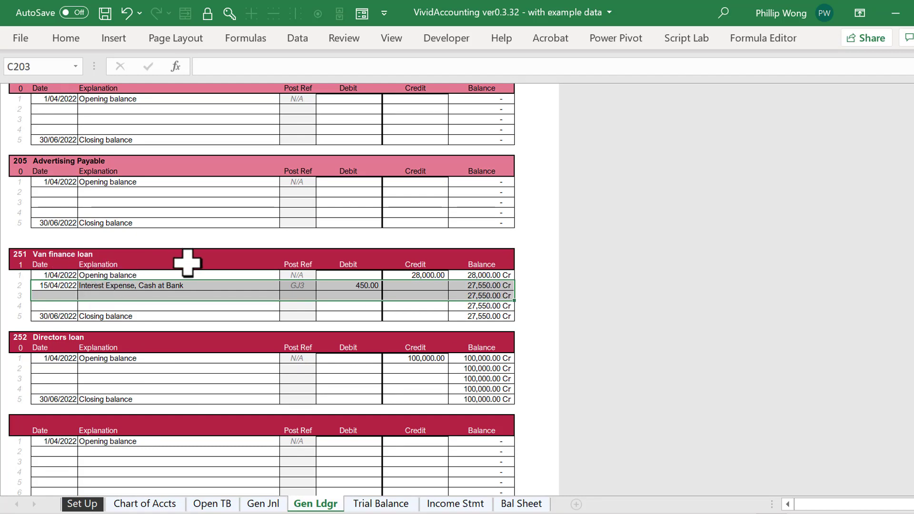
scroll(187, 262, up, 20)
scroll(184, 262, up, 20)
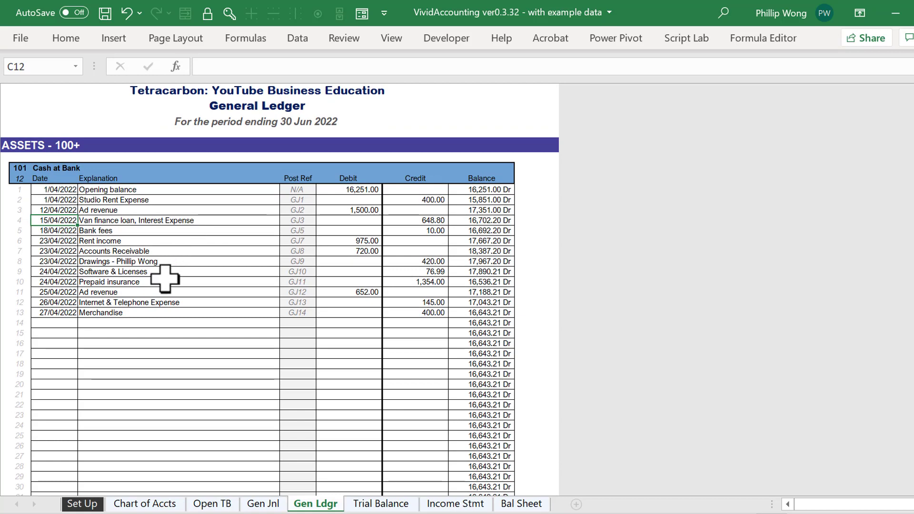
Trace GJ14's Cash at Bank line on the Gen Jnl sheet to its posting in the Cash at Bank ledger account.
click(263, 504)
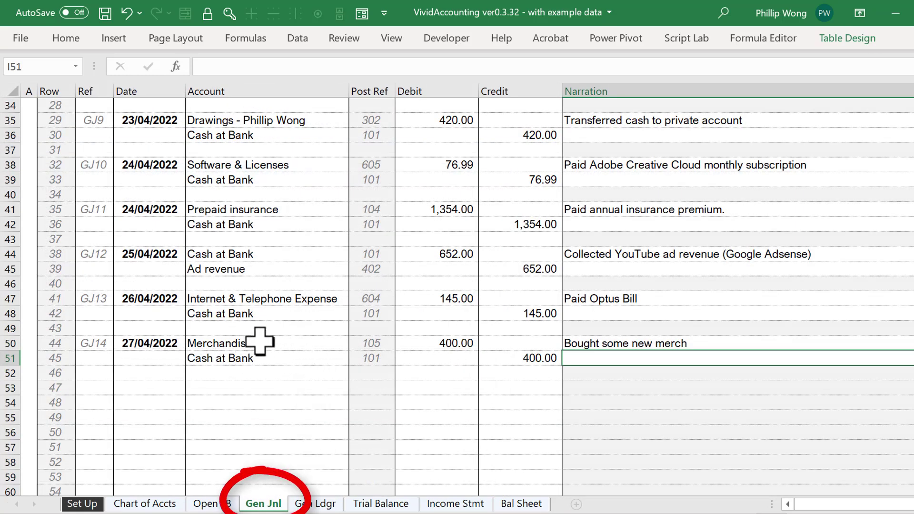
drag(205, 362, 368, 357)
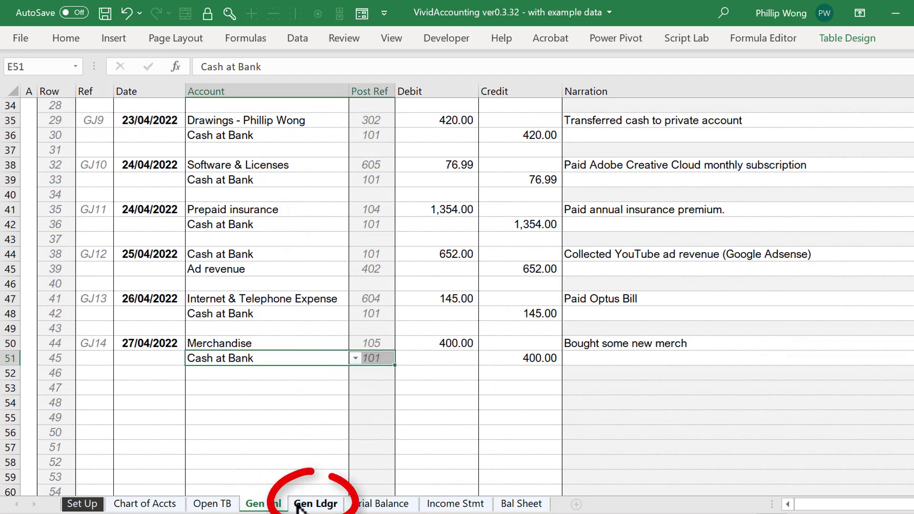
click(309, 504)
click(123, 315)
ctrl+scroll(256, 388, up, 5)
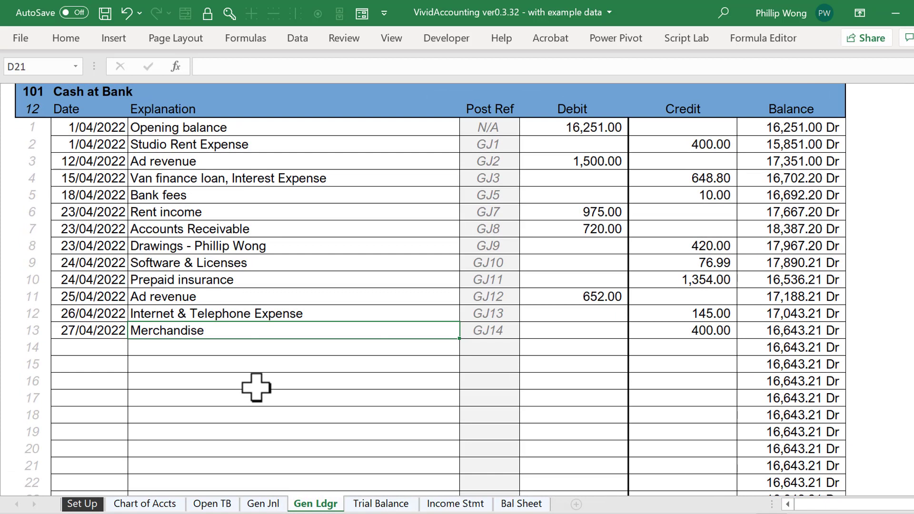
key(Left)
shift+click(471, 335)
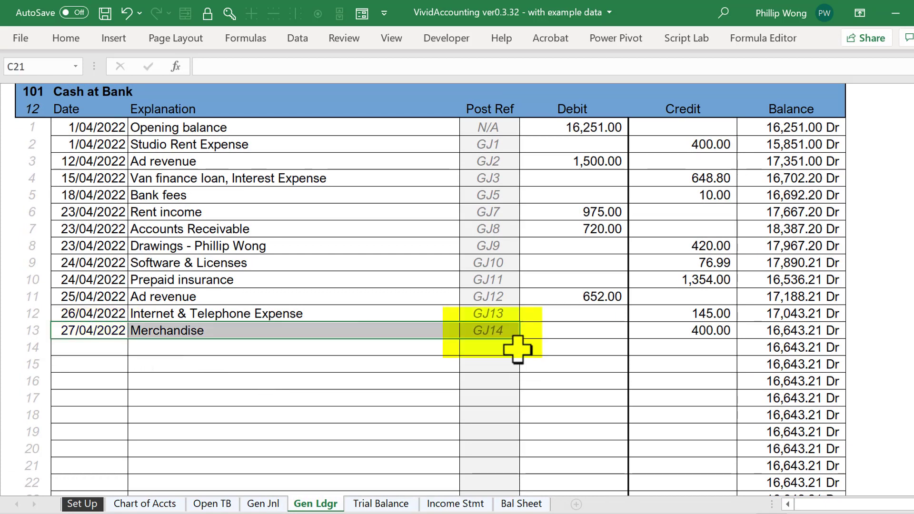
Follow the GJ14 post reference back to the Gen Jnl sheet and select both rows of that entry.
click(273, 505)
click(95, 343)
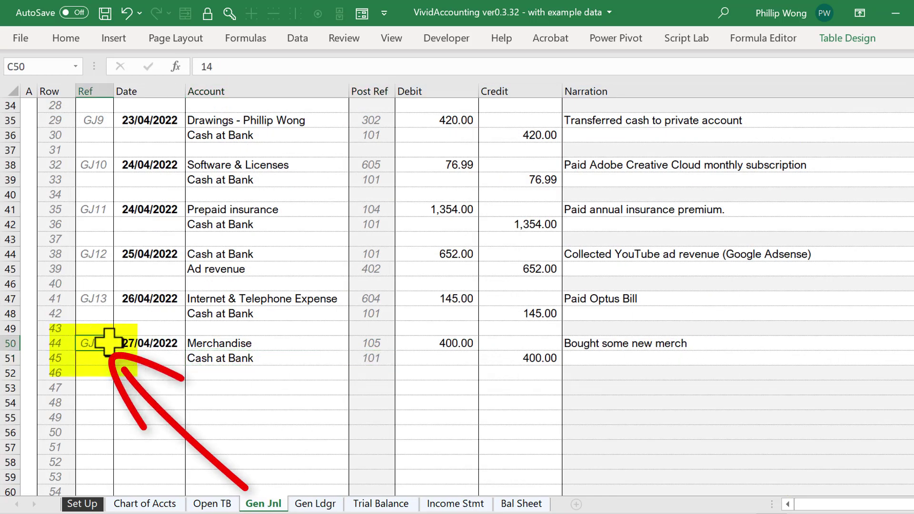
key(shift+Down)
key(shift+space)
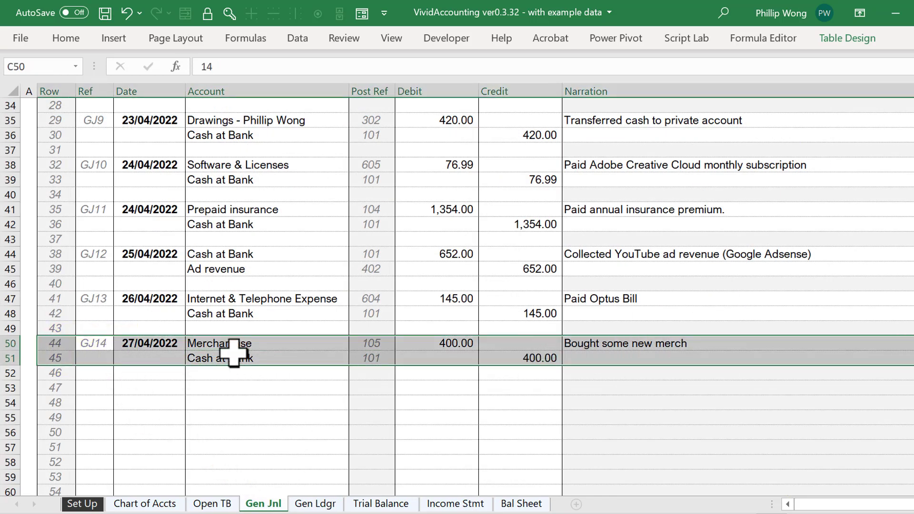
Examine GJ14's two postings on the Gen Ldgr sheet: the credit in Cash at Bank and the debit in Merchandise.
click(328, 509)
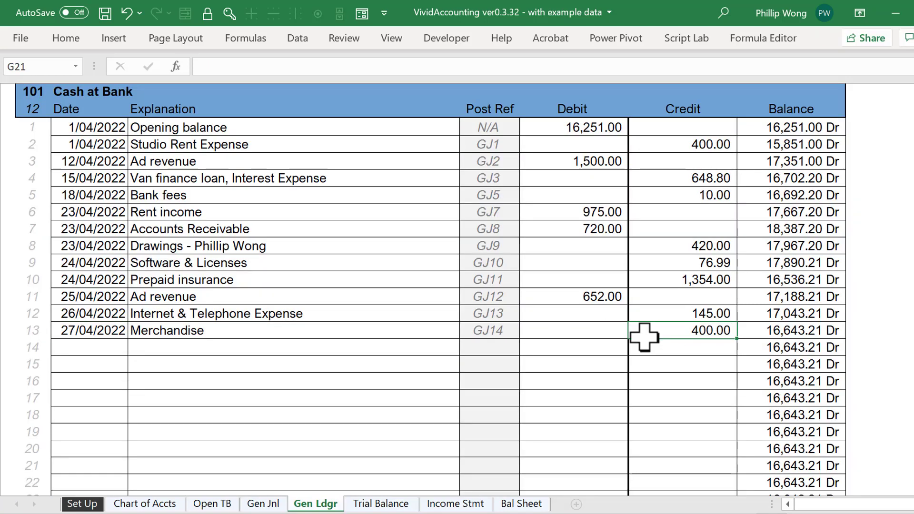
click(226, 332)
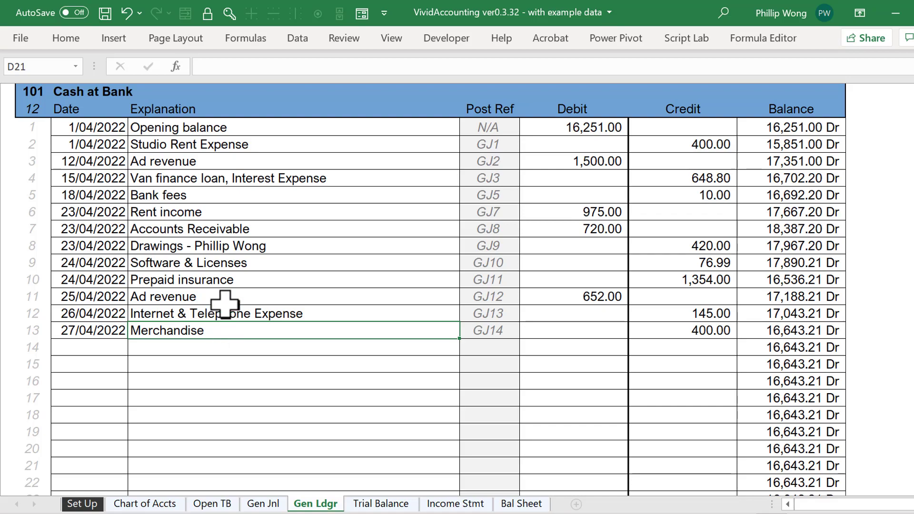
scroll(228, 296, down, 20)
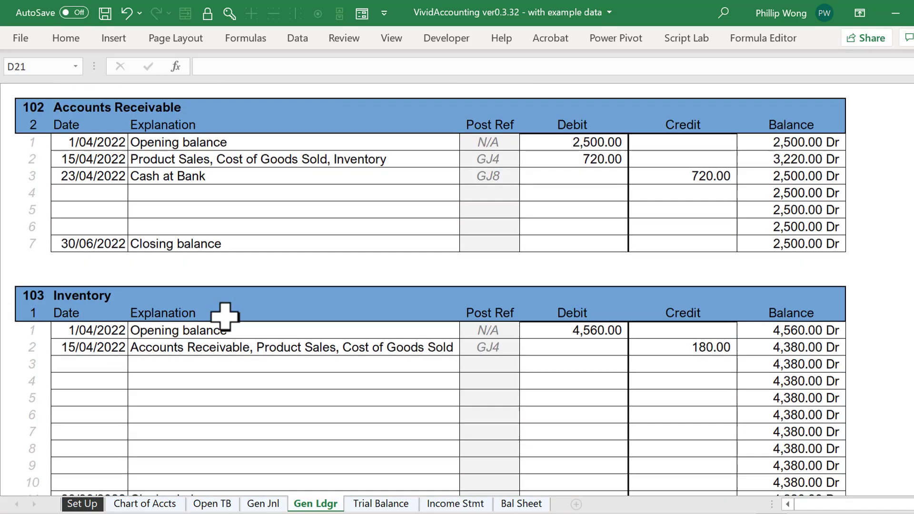
scroll(225, 316, down, 4)
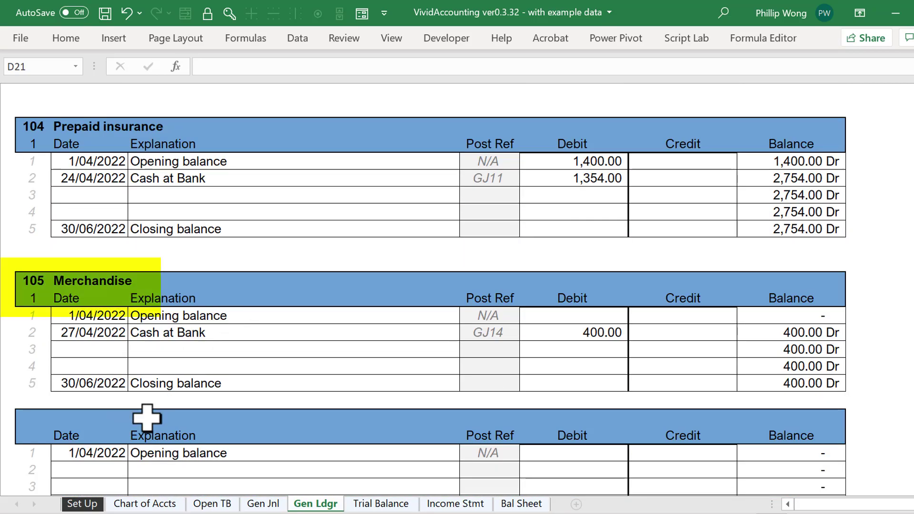
click(611, 335)
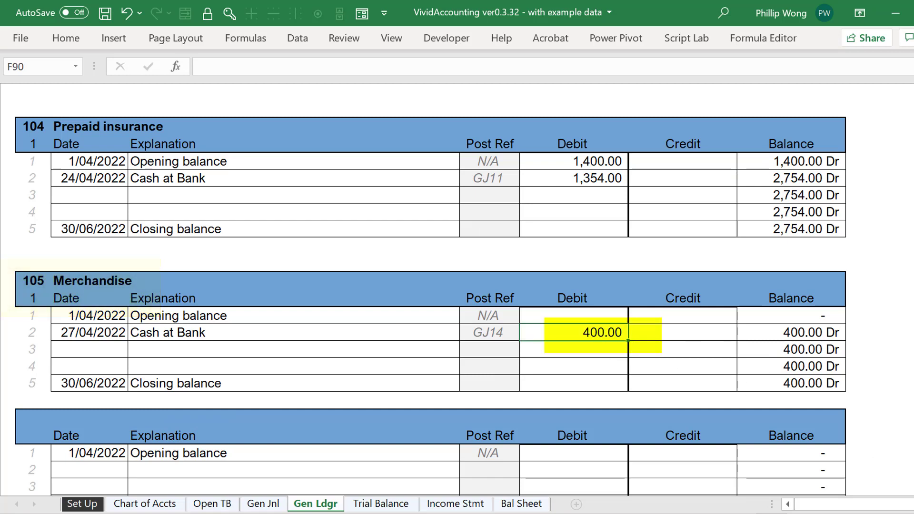
mouse_move(50, 322)
mouse_down()
mouse_move(895, 346)
mouse_move(100, 318)
mouse_move(910, 318)
mouse_up()
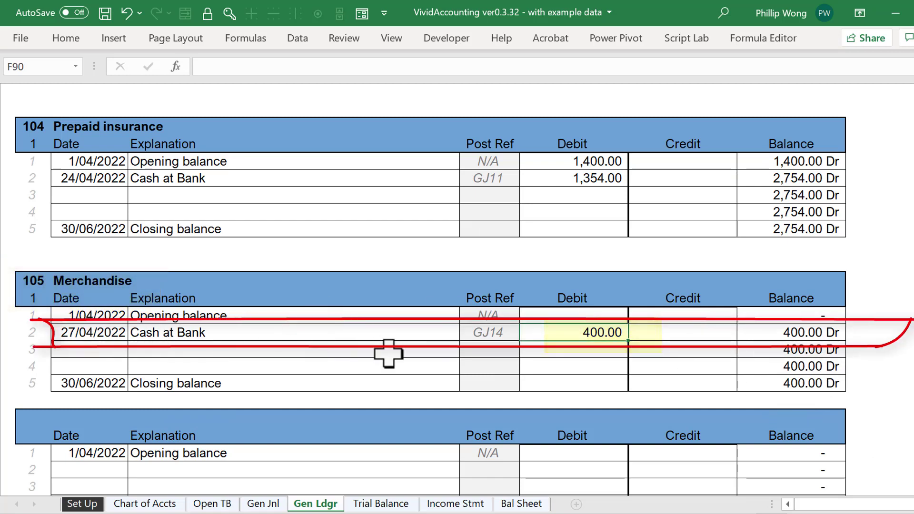
Go to the Trial Balance sheet and examine the opening and closing debit and credit columns.
click(410, 505)
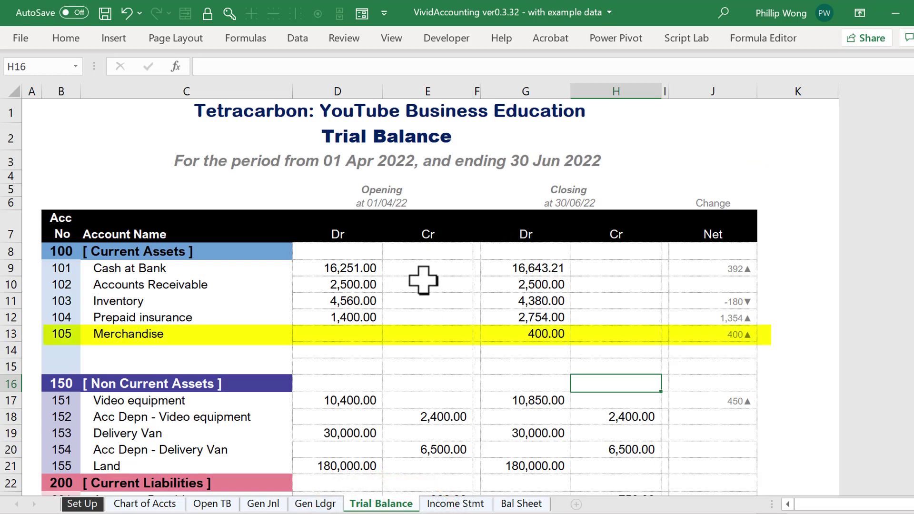
drag(346, 250, 439, 408)
scroll(520, 318, up, 2)
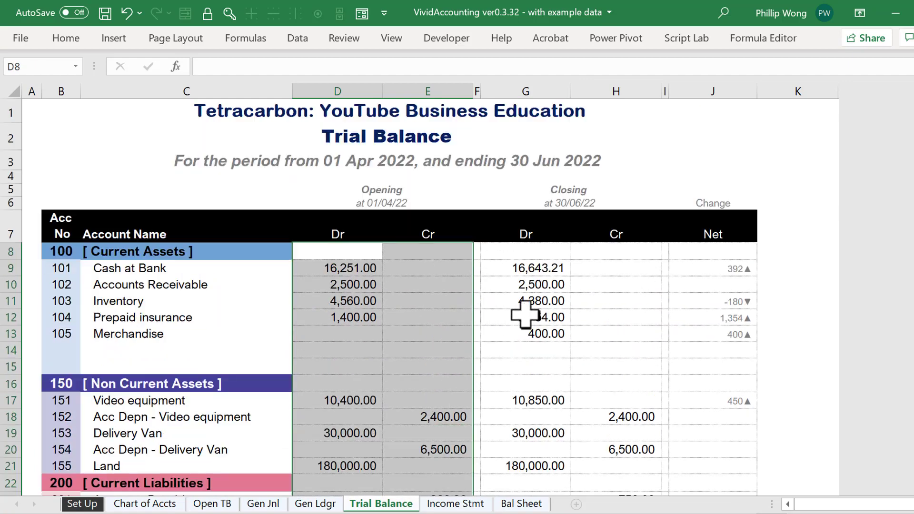
drag(547, 268, 612, 471)
scroll(592, 326, down, 3)
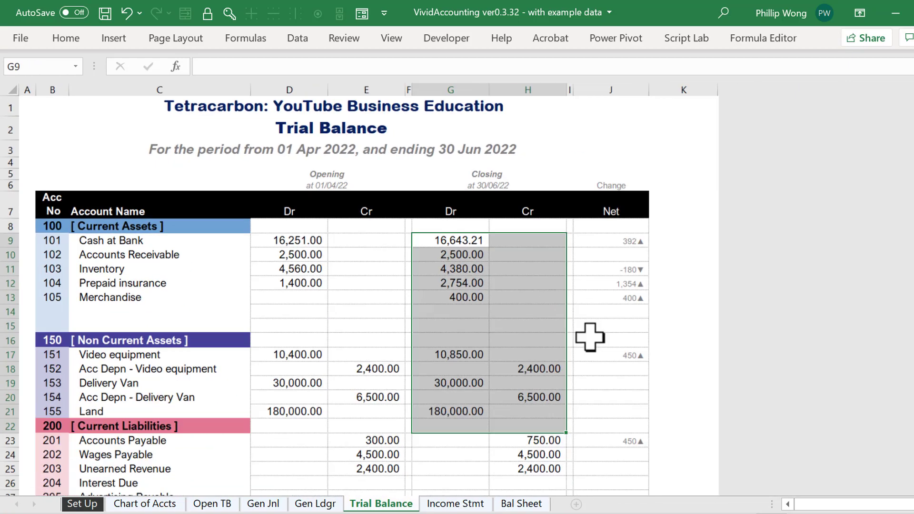
scroll(455, 346, down, 2)
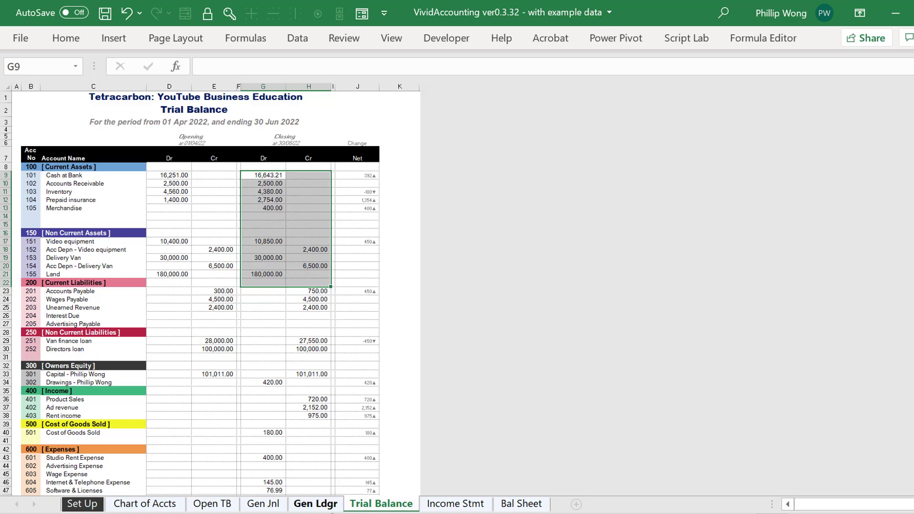
Trace the Trial Balance sheet's opening debit and credit columns back to the balances on the Open TB sheet.
drag(173, 184, 221, 449)
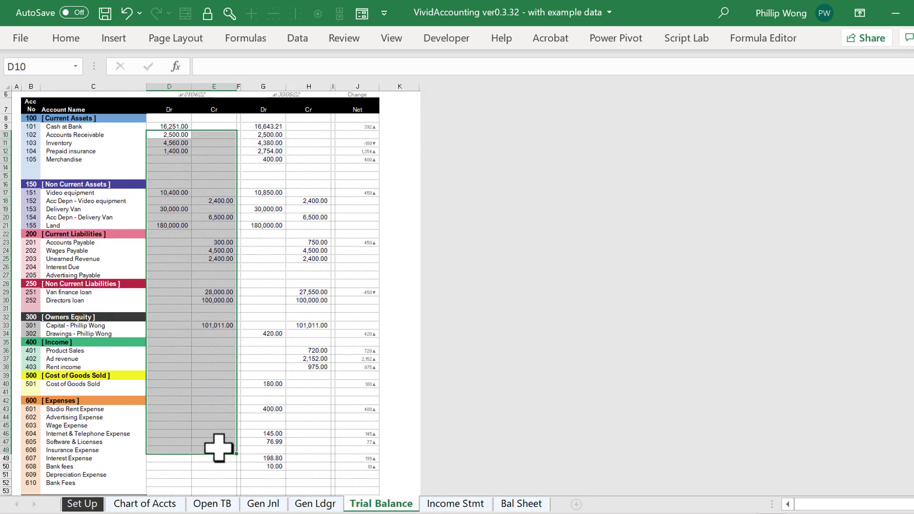
click(212, 504)
drag(422, 265, 493, 396)
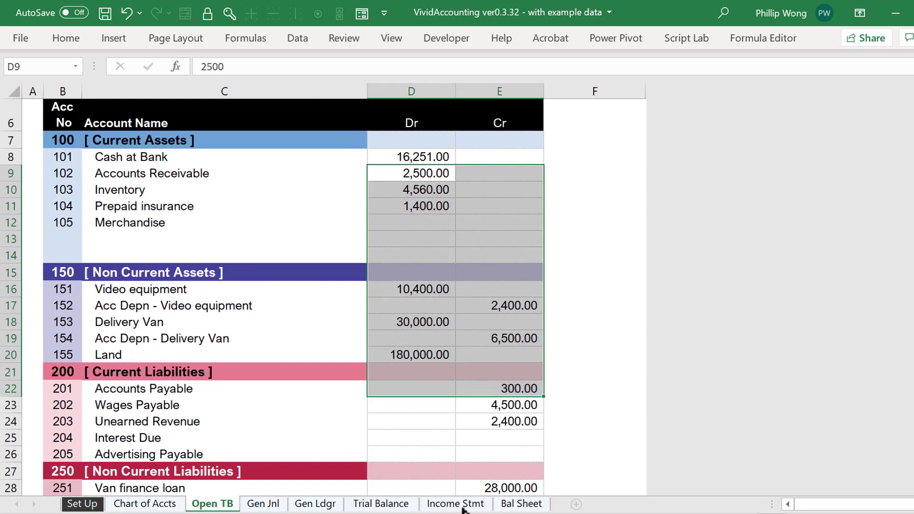
Return to the Trial Balance sheet and select the closing debit and credit balances from Cash at Bank through Ad revenue.
click(381, 503)
scroll(333, 179, up, 2)
drag(277, 174, 309, 407)
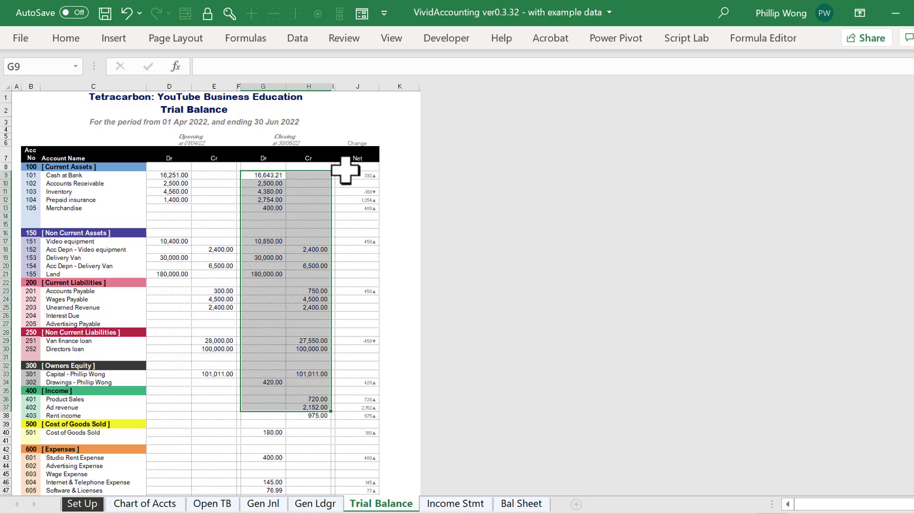
Check Cash at Bank's net change on the Trial Balance sheet, and preview the Income Stmt and Bal Sheet reports.
click(375, 175)
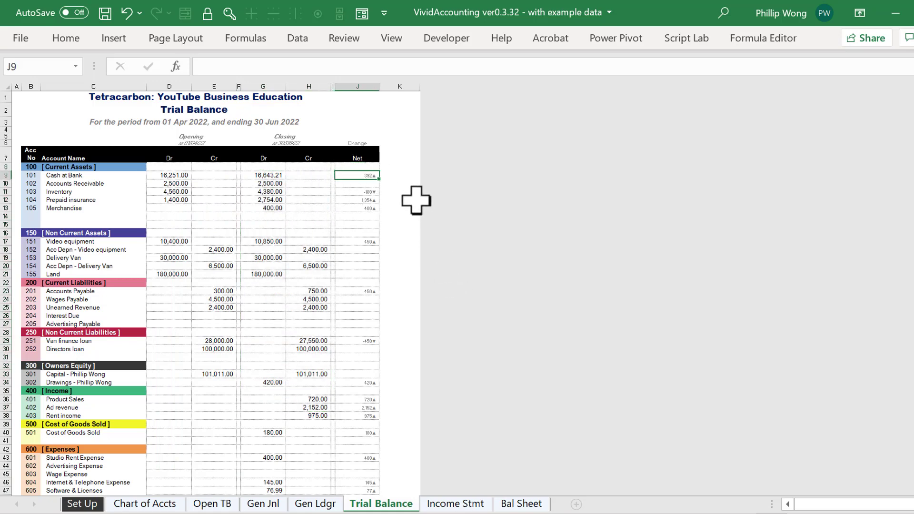
scroll(565, 195, up, 4)
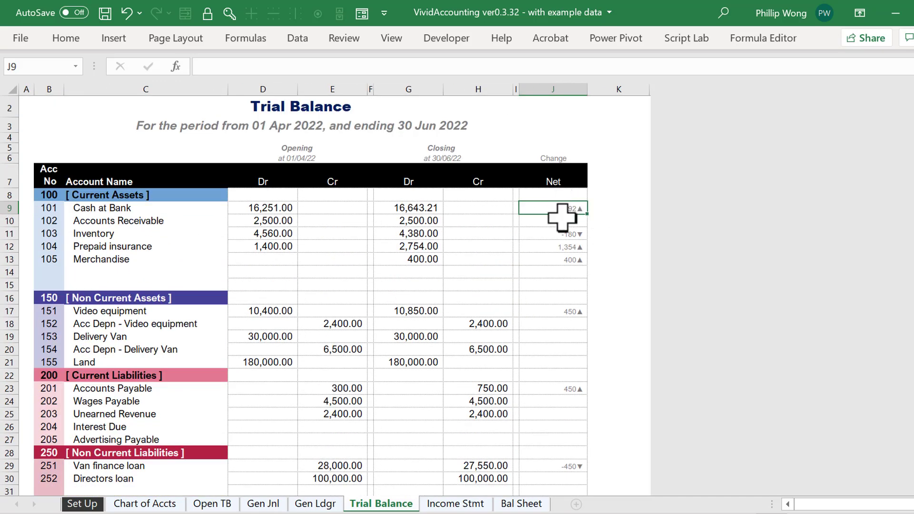
key(ctrl+Page_Down)
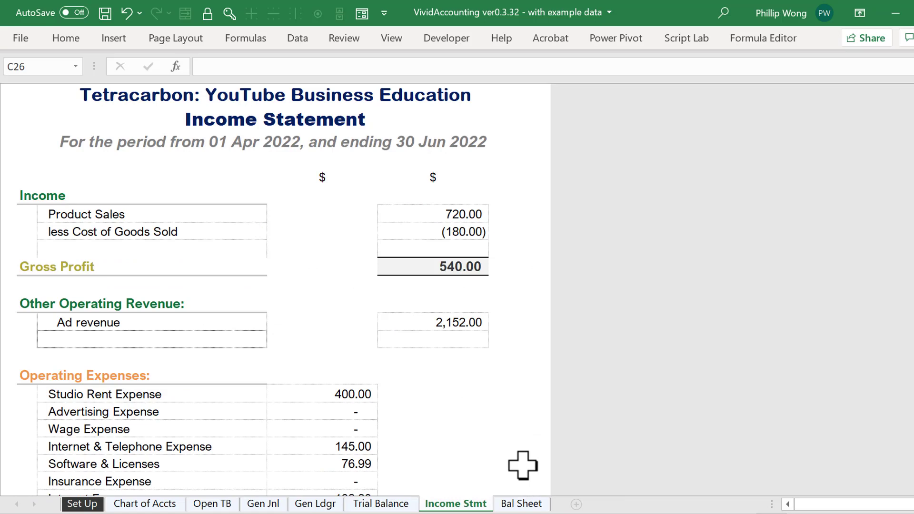
click(517, 505)
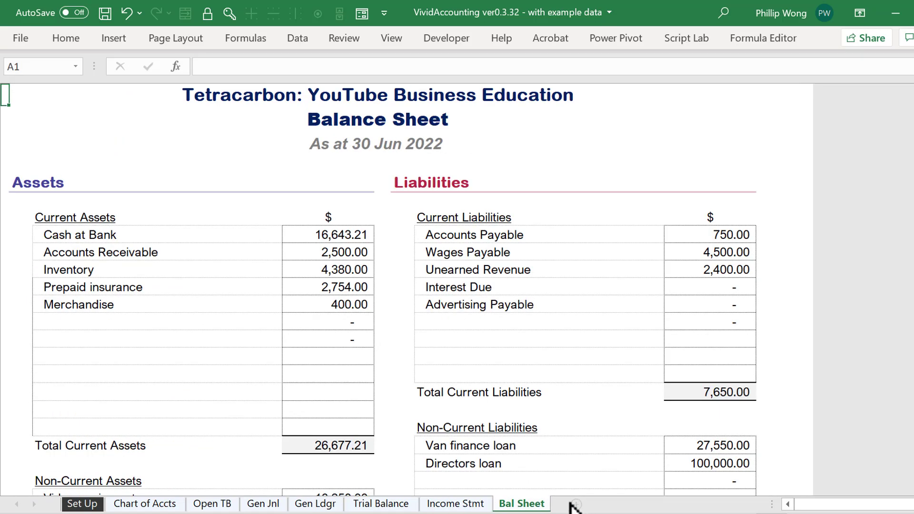
click(469, 505)
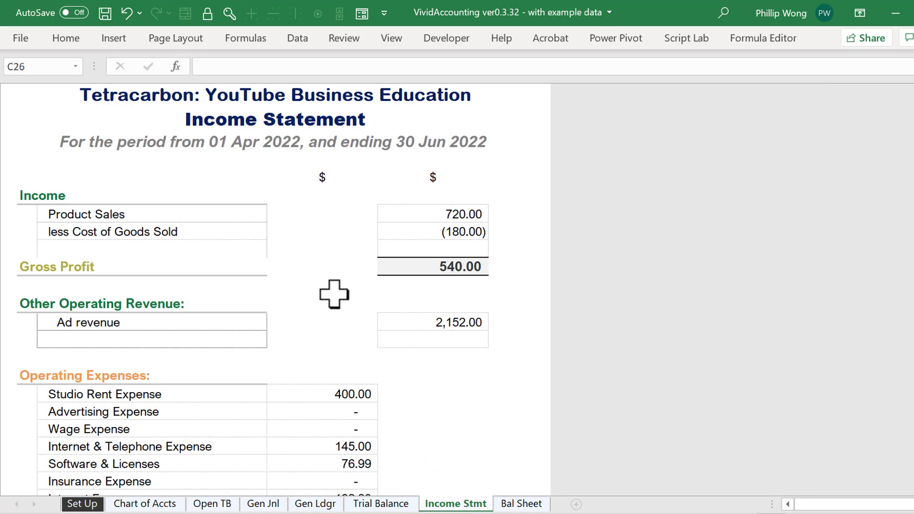
On the Income Stmt sheet, inspect the formulas behind the Gross Profit and Cost of Goods Sold amounts.
click(415, 268)
key(F2)
key(Escape)
double_click(454, 235)
key(ctrl+Return)
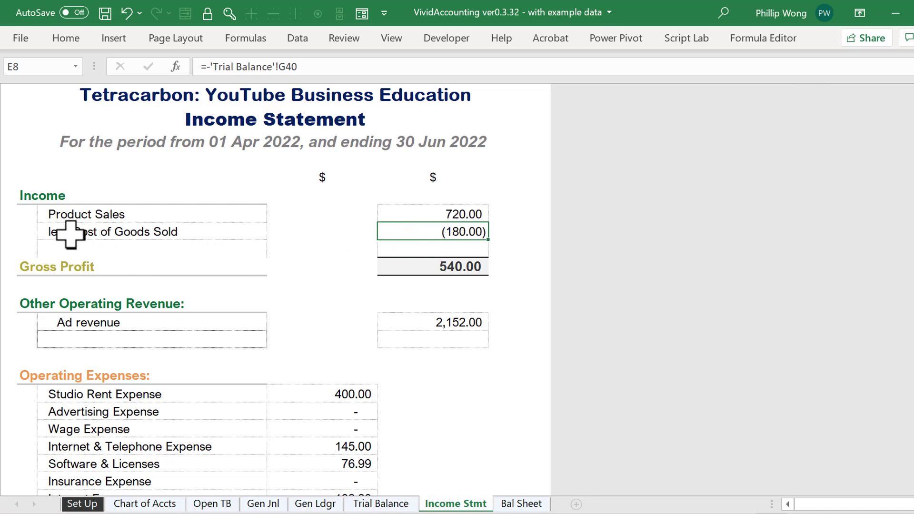
Clear the Cost of Goods Sold amount and its label from the income statement, and undo both deletions.
key(Delete)
key(Left)
key(Left)
key(Delete)
key(ctrl+z)
key(ctrl+z)
Clear the Bank fees account name and amount from the Other Non-Operating Items section of the income statement.
scroll(280, 338, down, 5)
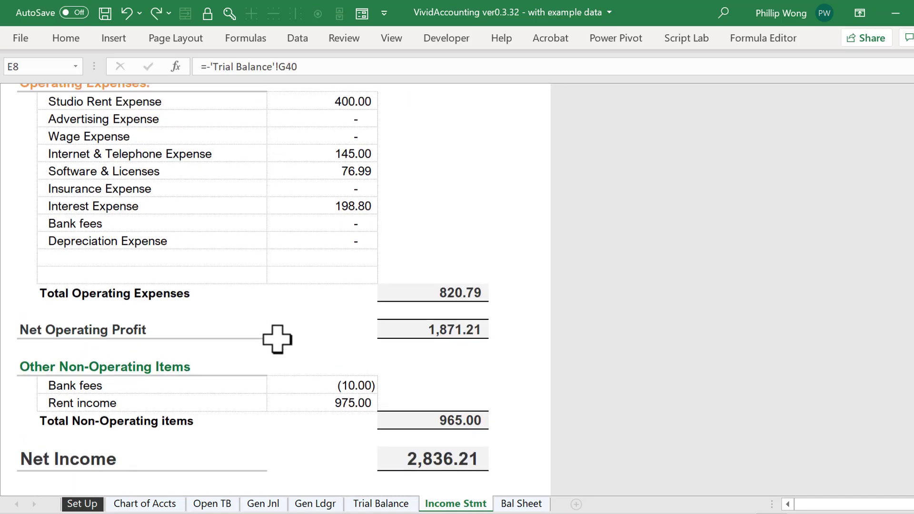
drag(114, 402, 332, 400)
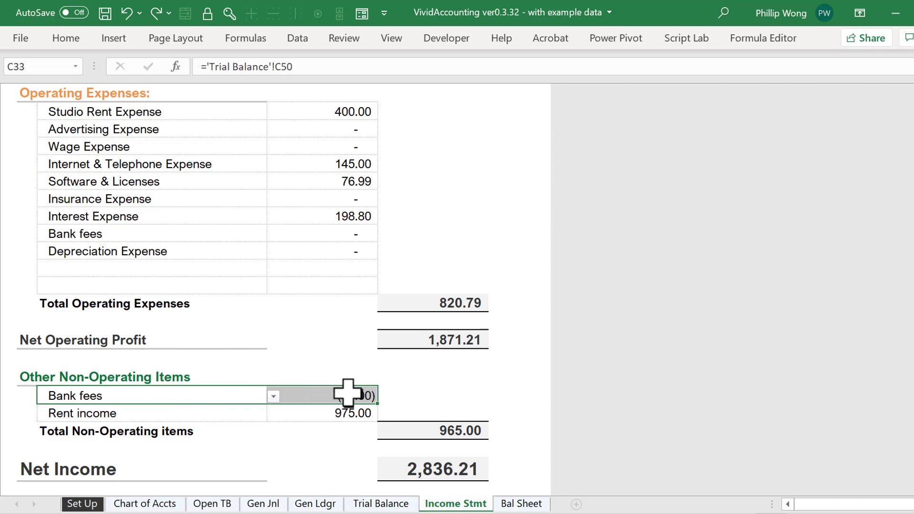
click(273, 396)
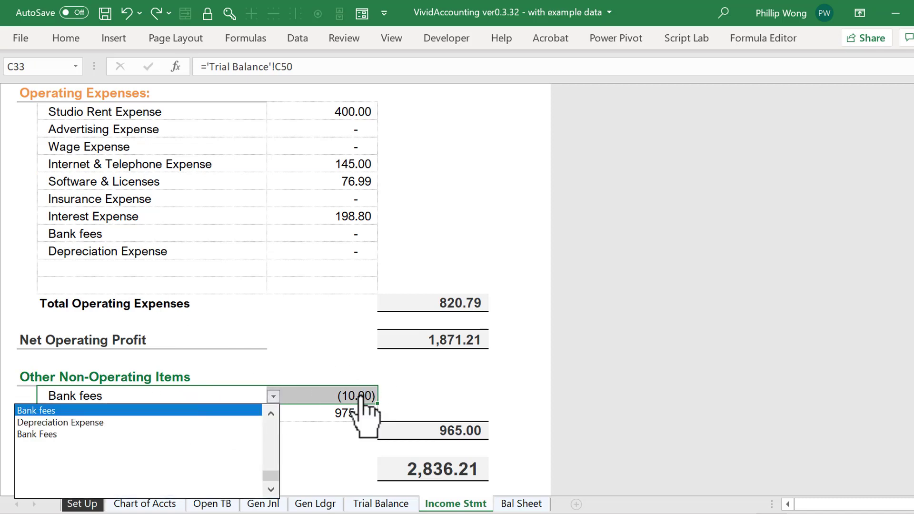
click(177, 410)
key(Left)
key(Right)
key(Delete)
key(Right)
key(Delete)
Link the Bank fees amount under Operating Expenses to that account's closing debit on the Trial Balance sheet, cell G50.
key(Up)
key(Up)
key(Left)
key(Up)
key(Up)
key(Up)
key(Up)
key(Up)
key(Up)
key(Up)
key(Up)
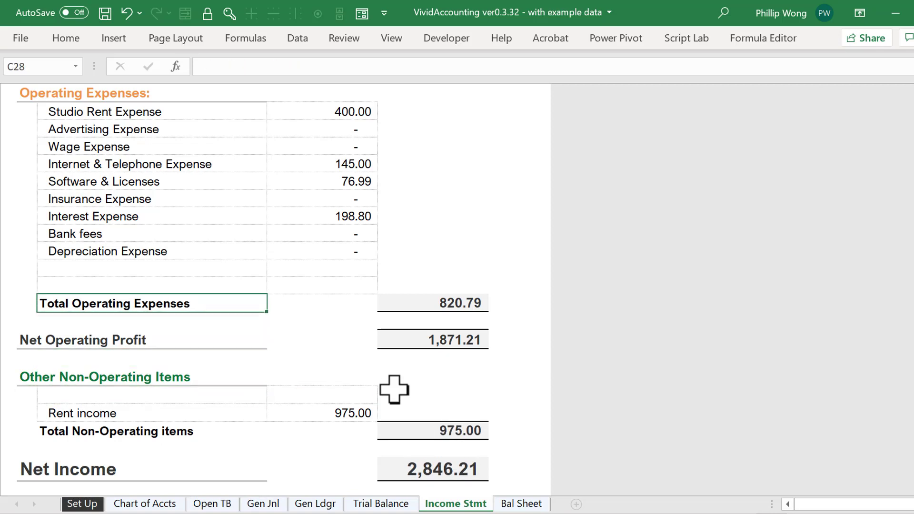
key(Down)
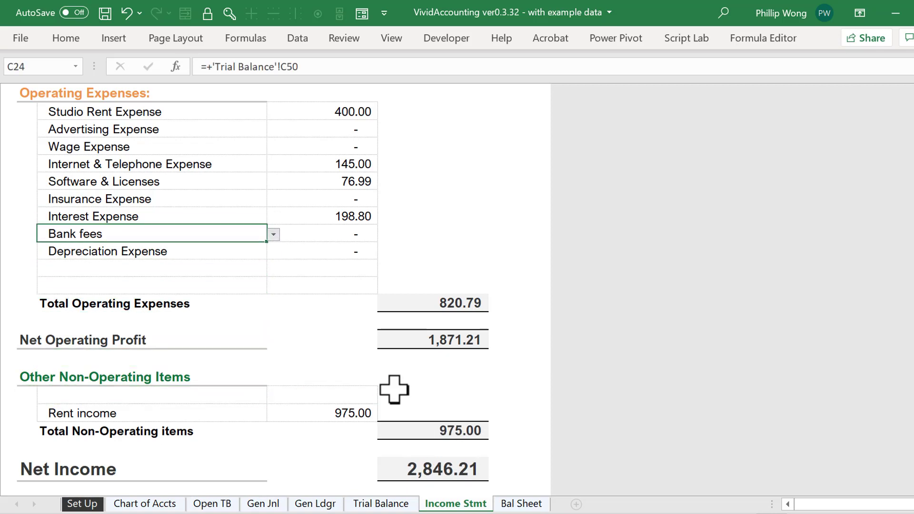
key(alt+Down)
key(Escape)
key(Right)
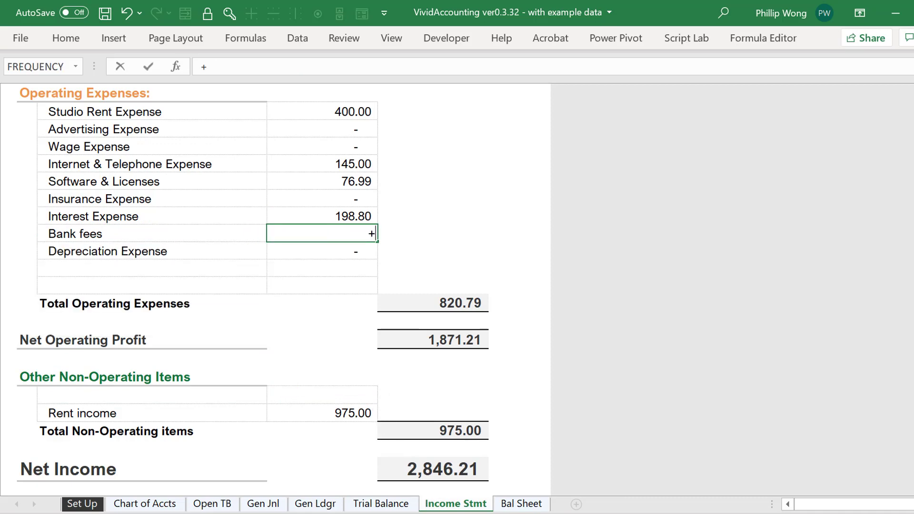
click(391, 503)
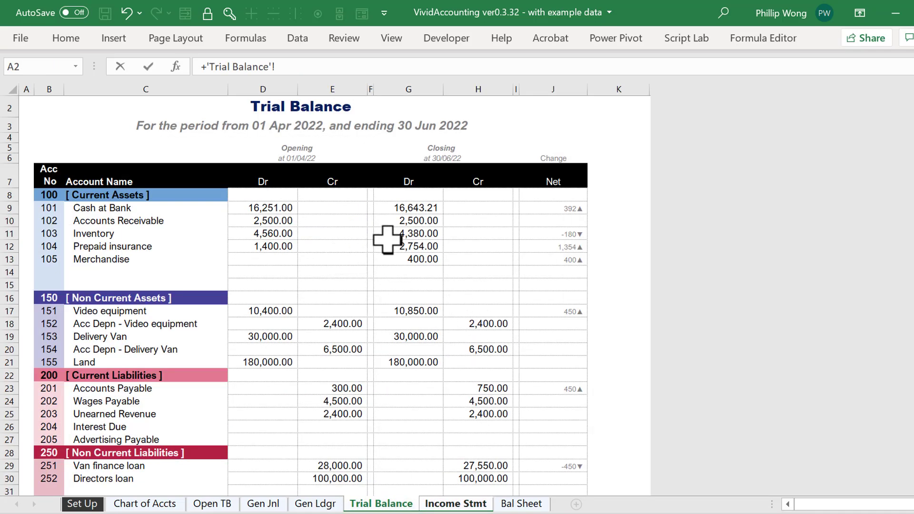
scroll(414, 253, down, 7)
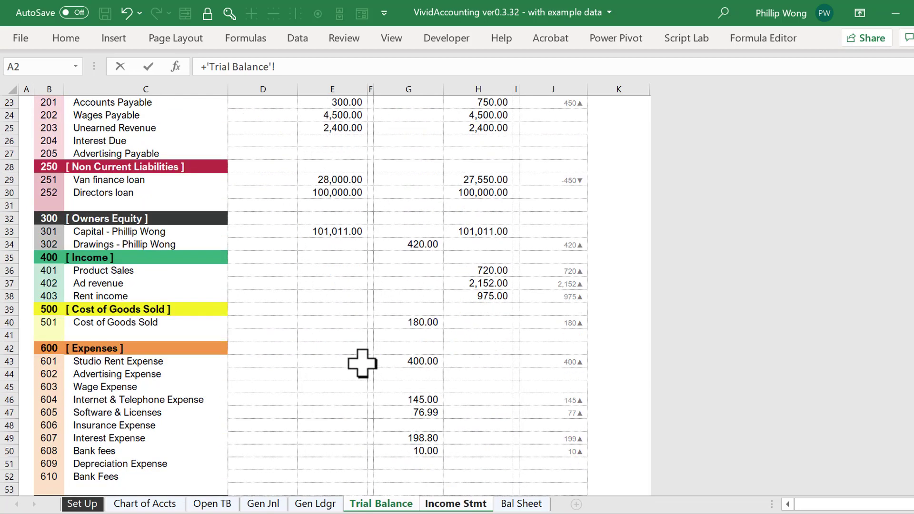
click(415, 451)
key(Return)
key(Up)
Compare the emptied non-operating row with the Bank fees row, and review the income statement down to Net Income.
drag(78, 394, 304, 400)
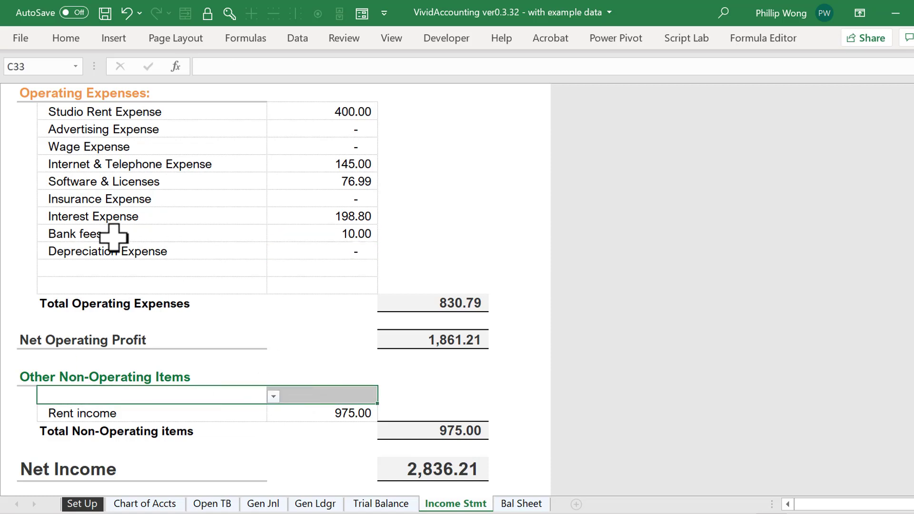
drag(99, 234, 316, 229)
scroll(351, 317, up, 4)
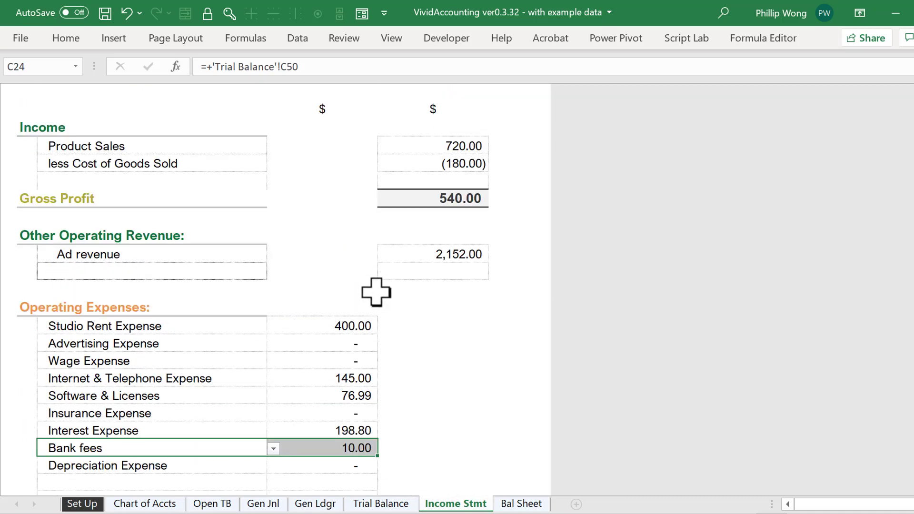
ctrl+scroll(346, 298, down, 4)
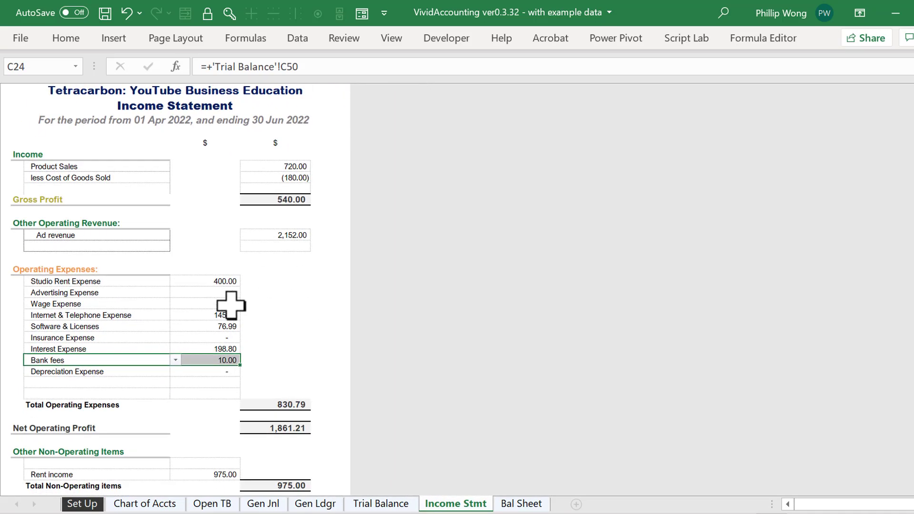
drag(112, 181, 300, 179)
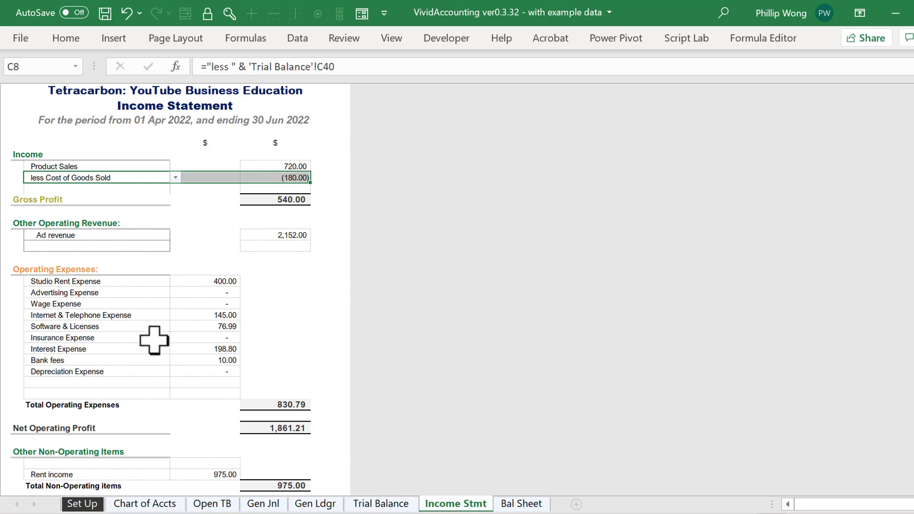
scroll(147, 378, down, 2)
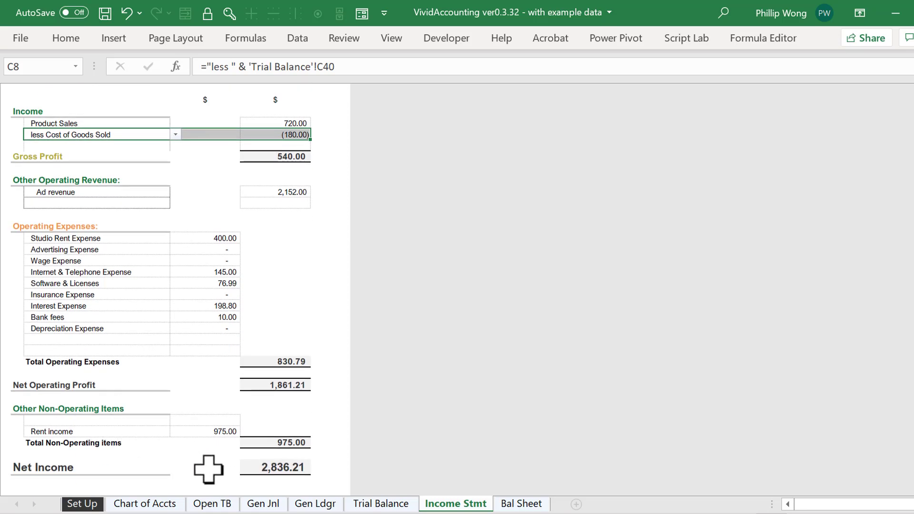
scroll(255, 369, up, 2)
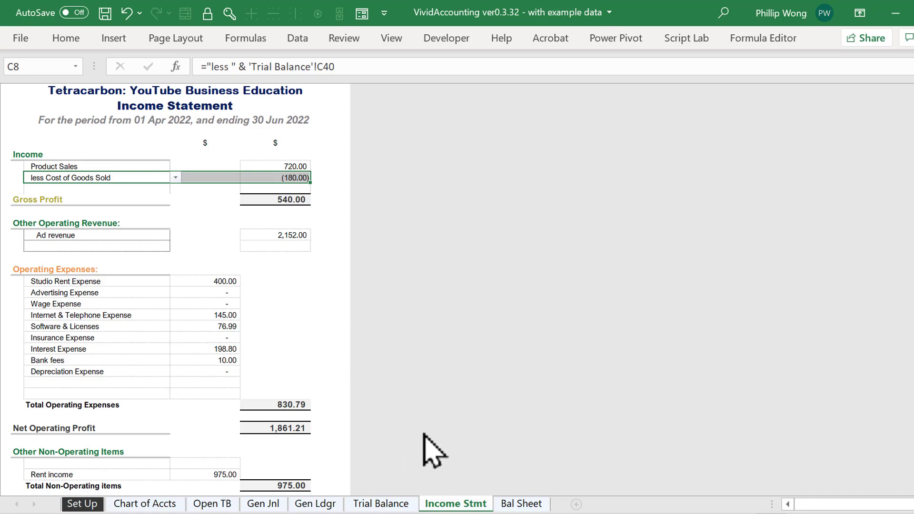
Go to the Bal Sheet sheet and examine the full statement of assets, liabilities and equity.
click(524, 505)
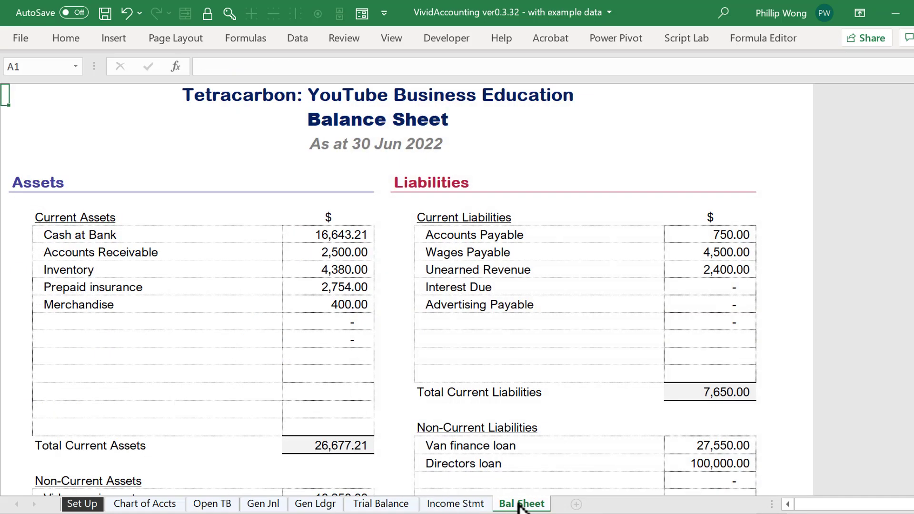
scroll(337, 241, down, 5)
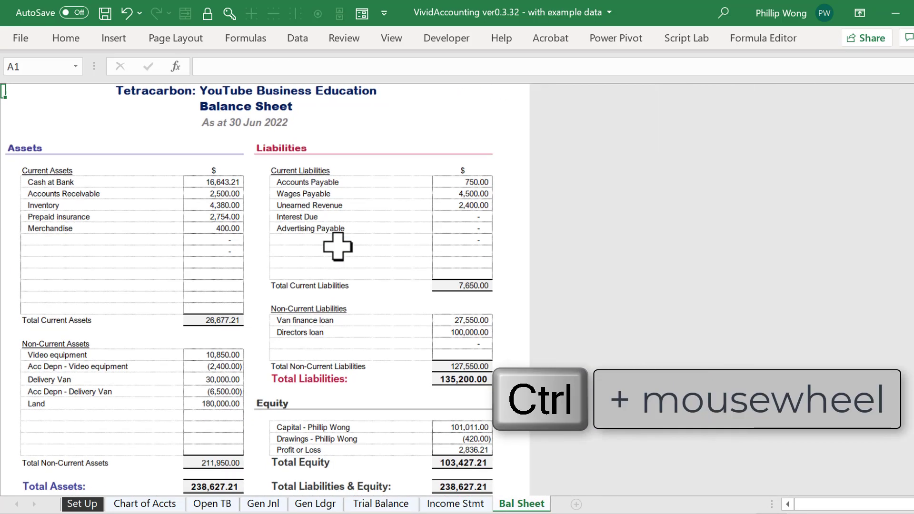
click(325, 184)
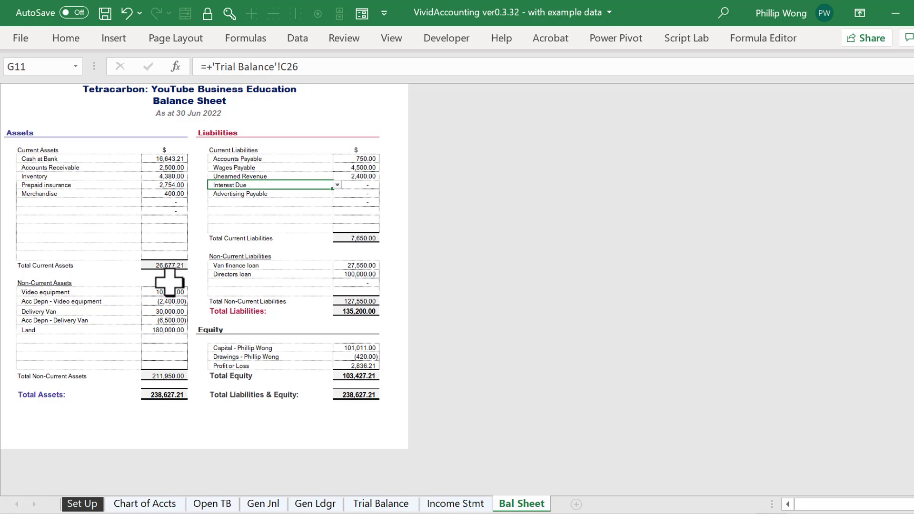
Clear the unused amount cell H13 below Advertising Payable in Current Liabilities and save the workbook.
key(Down)
key(Down)
key(Right)
scroll(341, 286, up, 2)
key(ctrl+s)
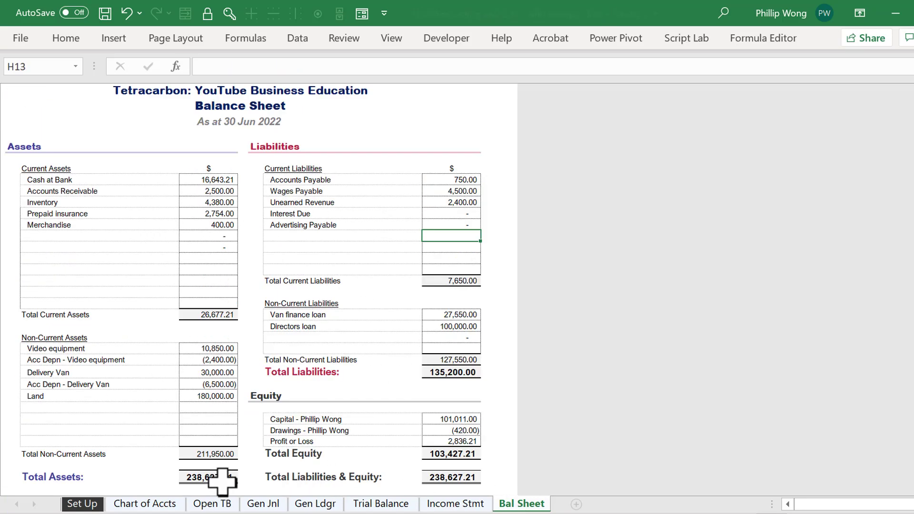
Go to the Set Up sheet and read the notes for instructors and users, including the commercial and education versions.
click(82, 504)
scroll(272, 306, down, 8)
scroll(276, 296, up, 1)
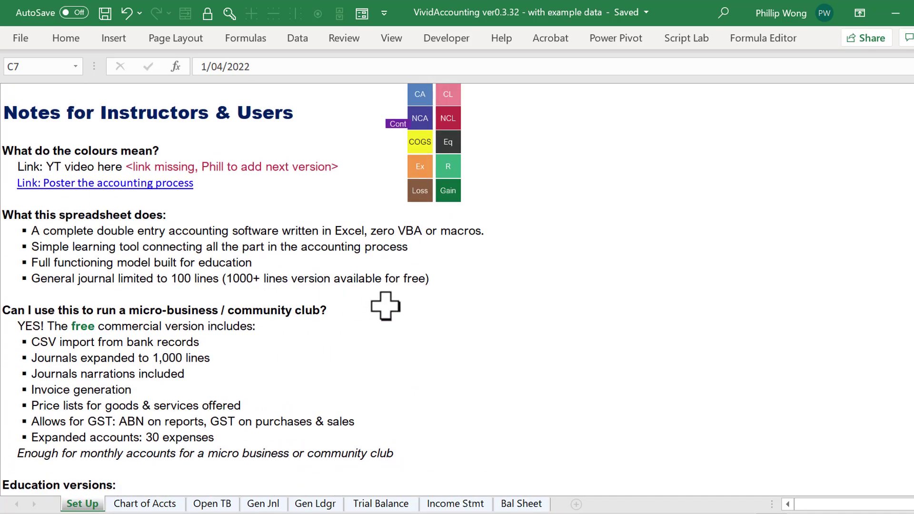
scroll(381, 307, down, 7)
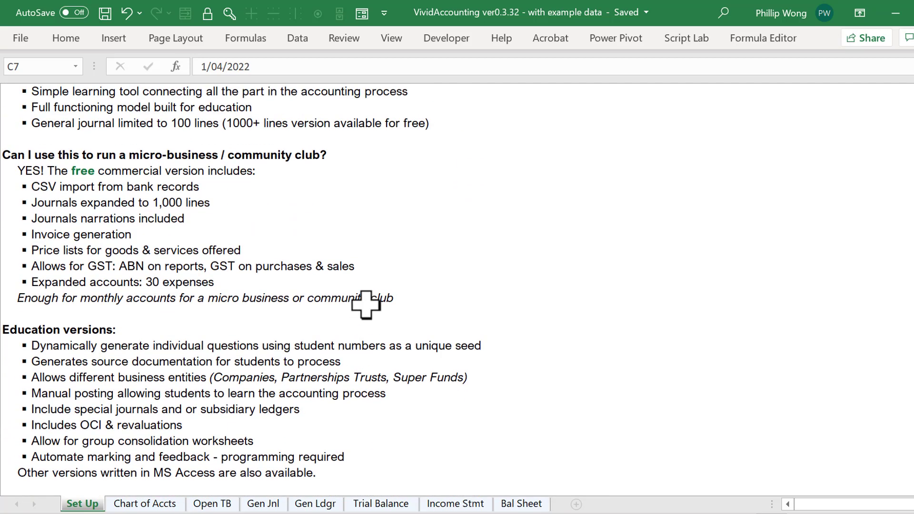
scroll(366, 304, down, 2)
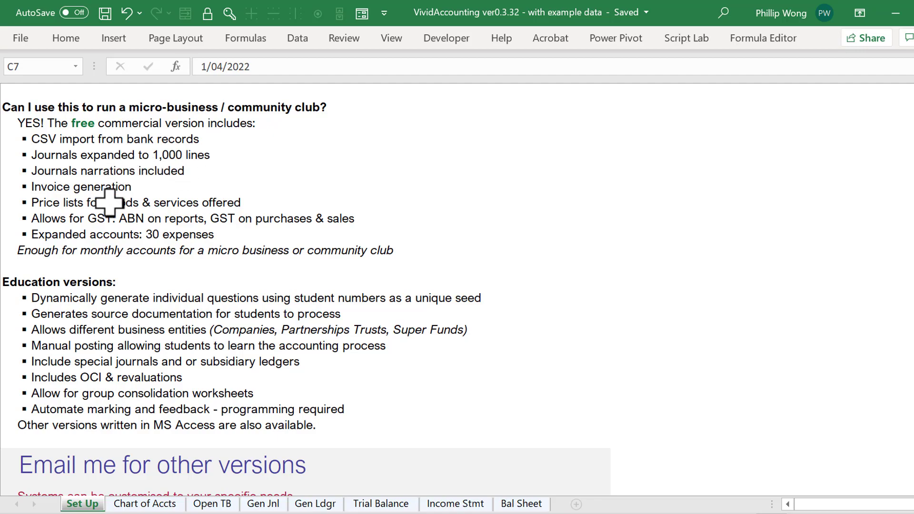
Check the last rows and totals of the Gen Jnl sheet, and return to the Business Setup section on Set Up.
click(263, 505)
scroll(208, 351, down, 18)
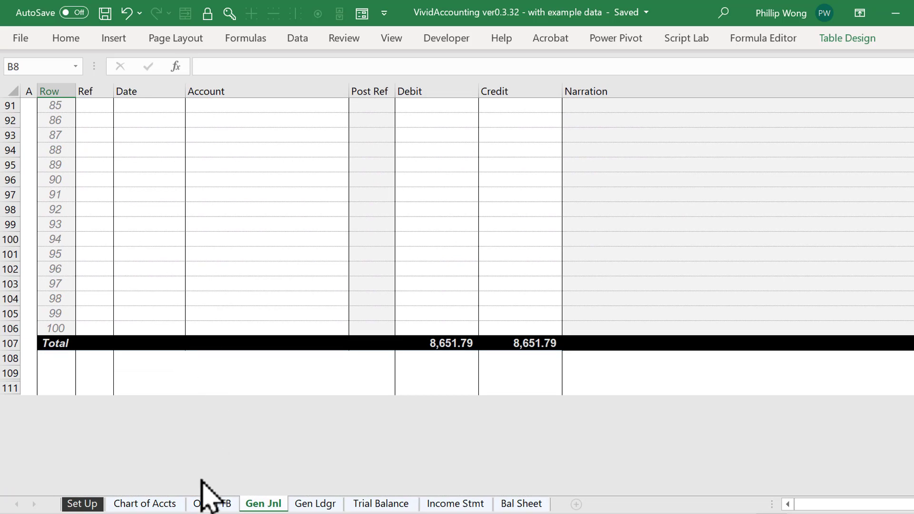
click(86, 504)
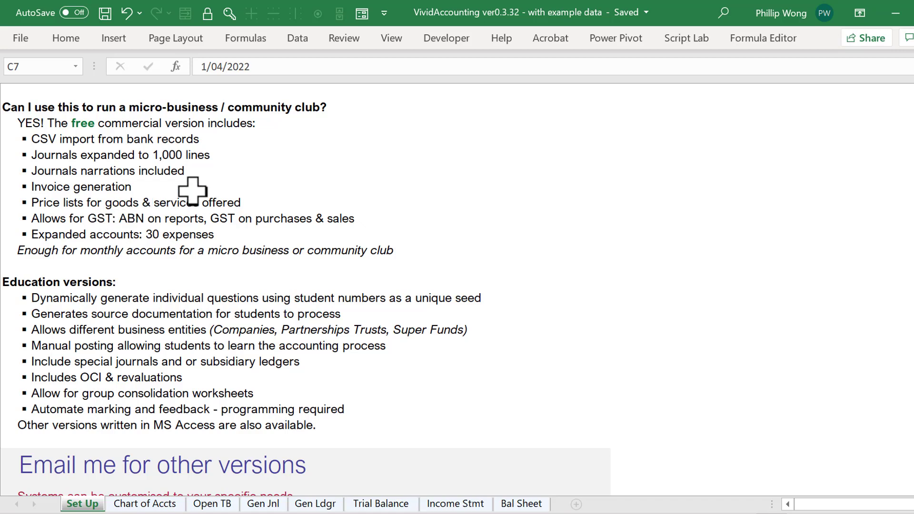
scroll(216, 284, up, 10)
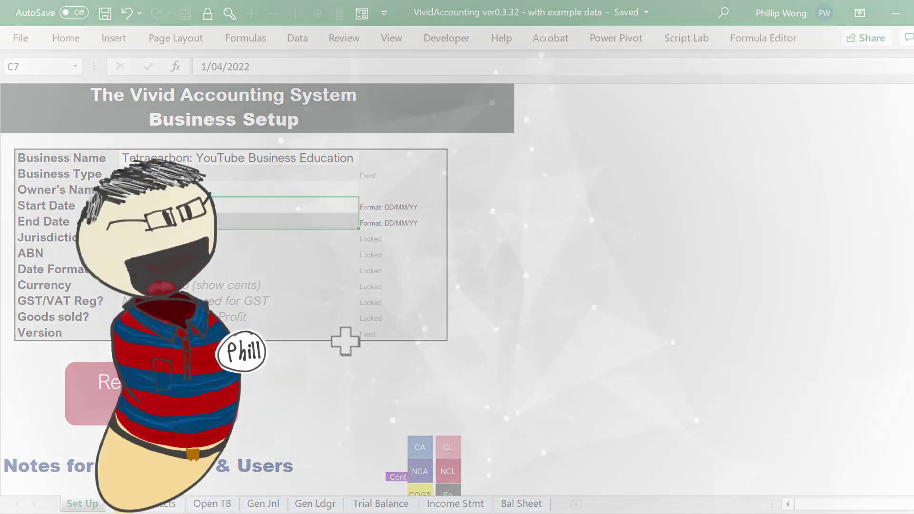
click(276, 215)
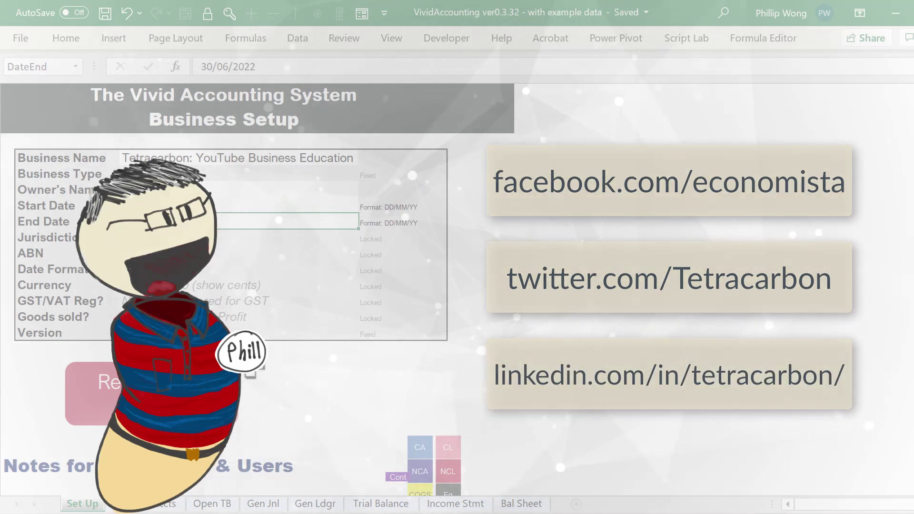
click(297, 508)
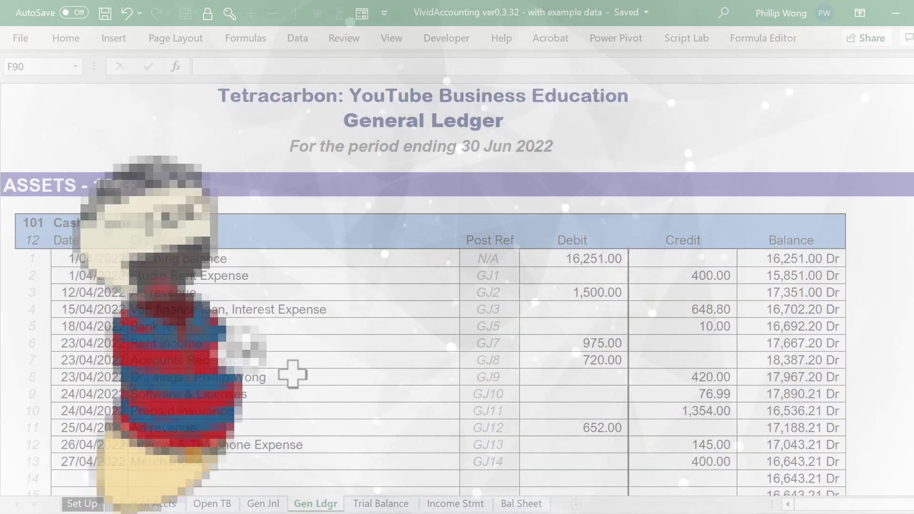
click(270, 507)
scroll(285, 281, up, 20)
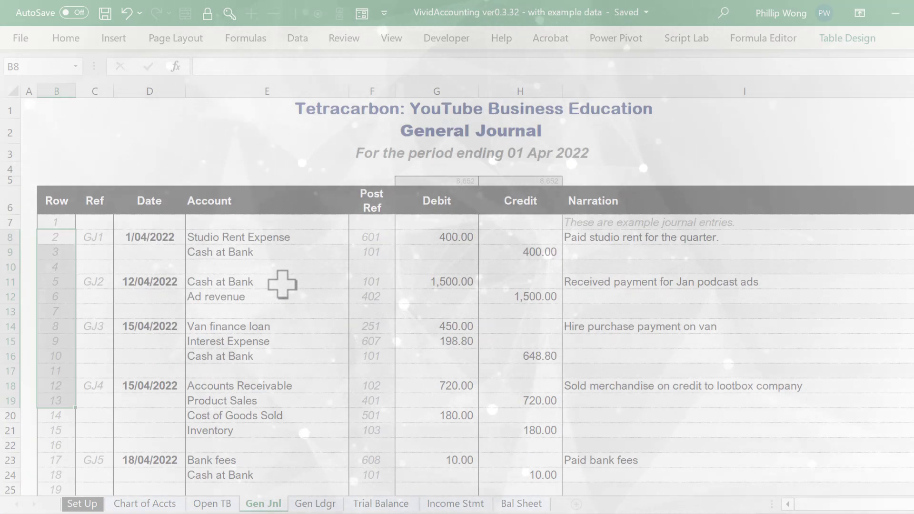
click(281, 284)
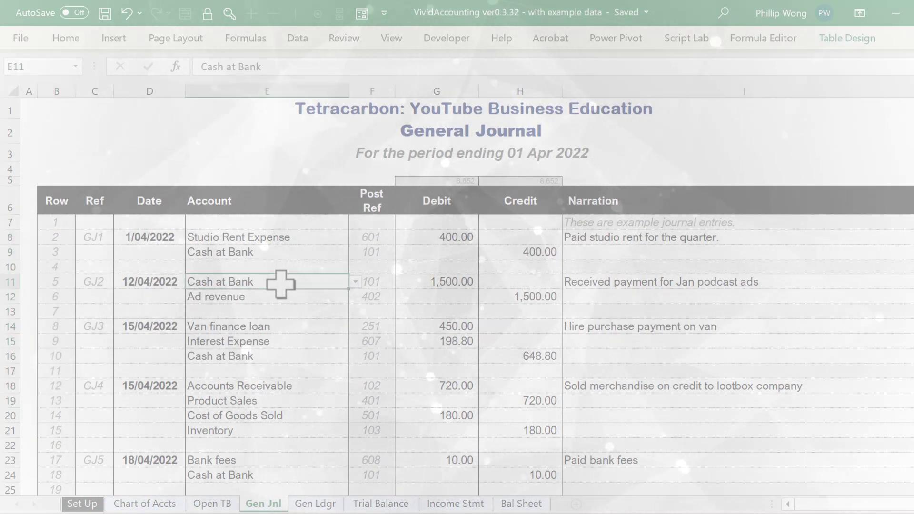